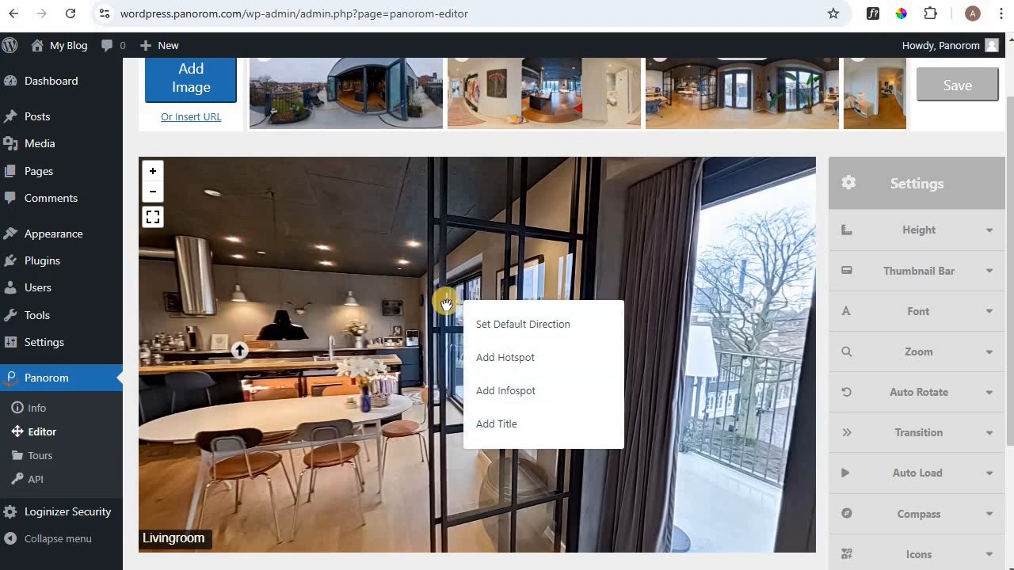
Step: Review the options available for scene image 1 and look through the list of tour settings
click(670, 309)
scroll(826, 300, up, 1)
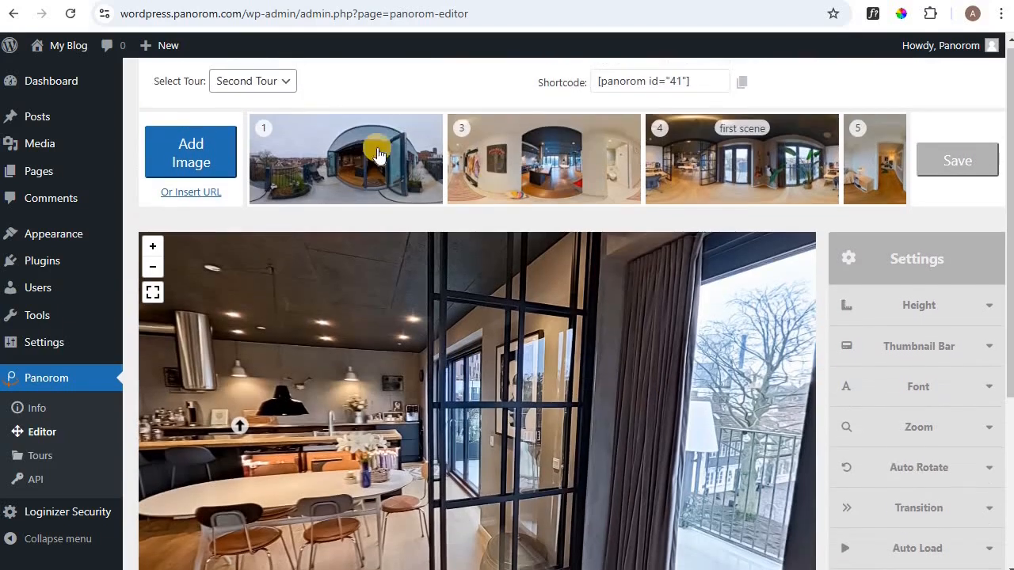
mouse_move(333, 164)
right_click(373, 168)
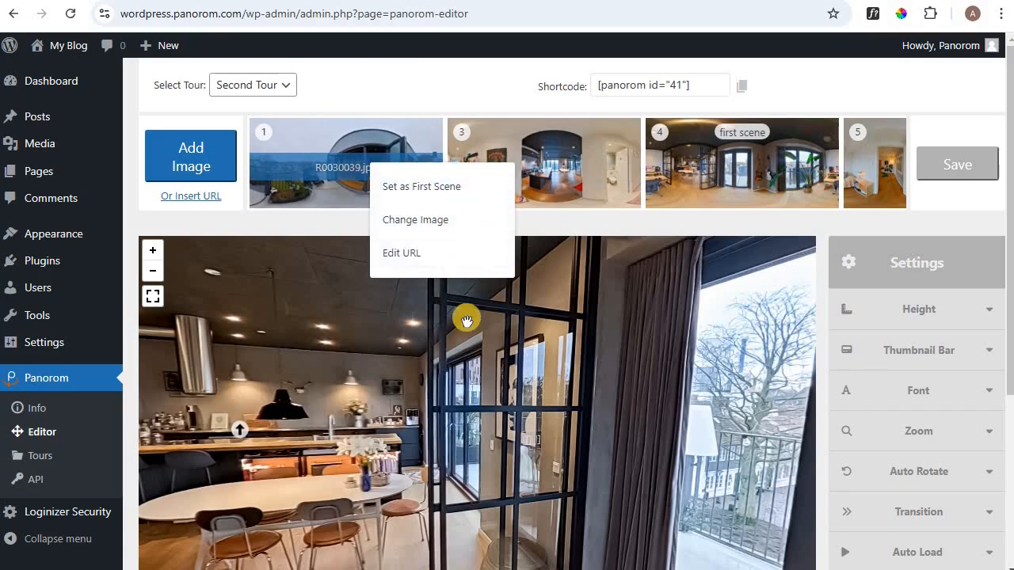
scroll(529, 357, down, 1)
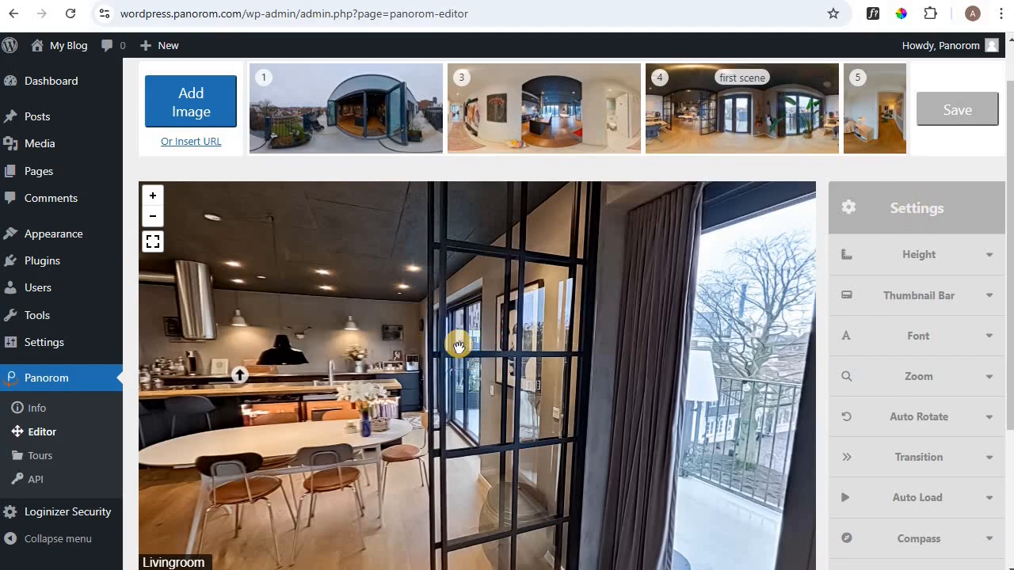
scroll(908, 183, down, 1)
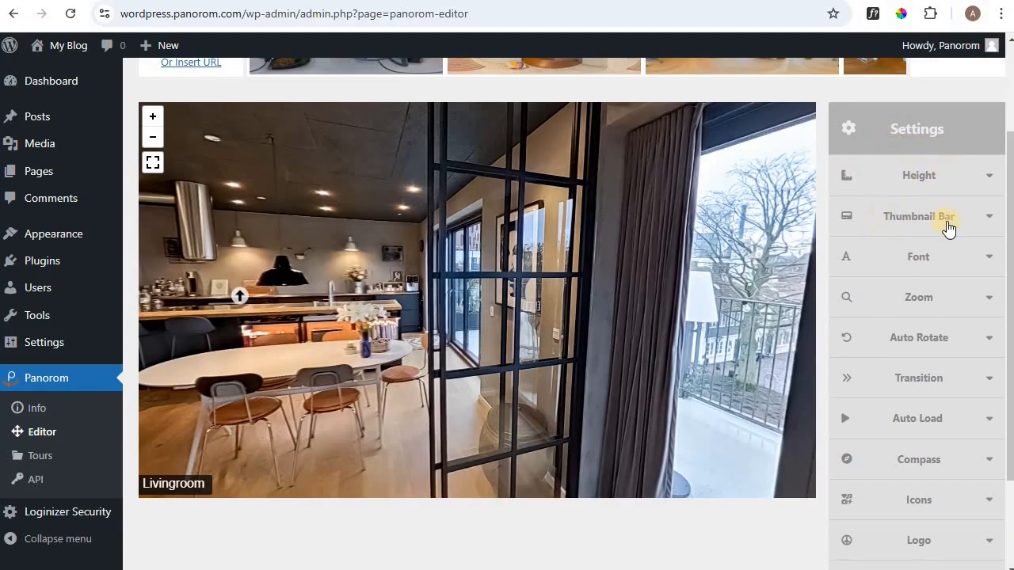
scroll(924, 154, down, 1)
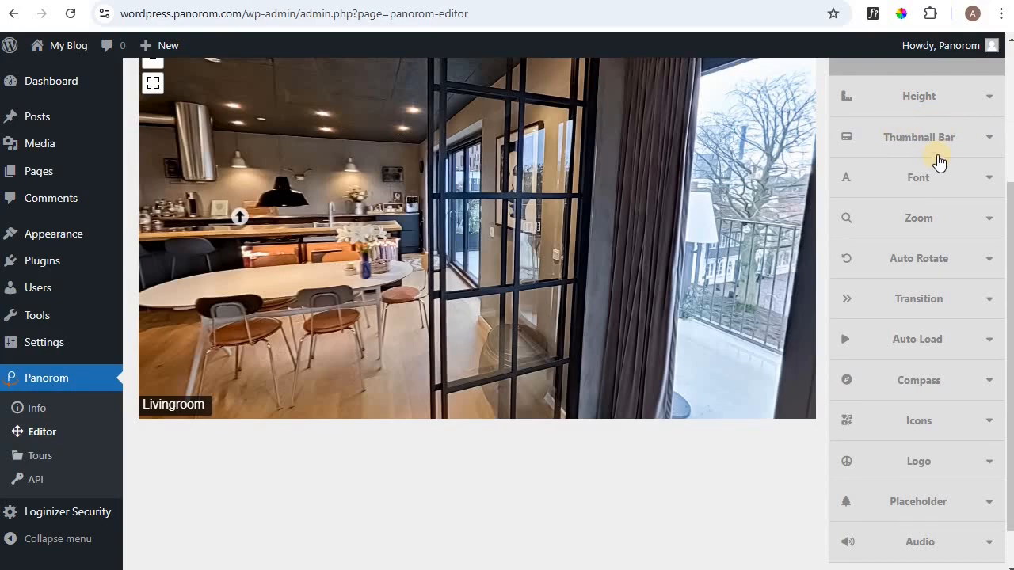
scroll(938, 162, down, 1)
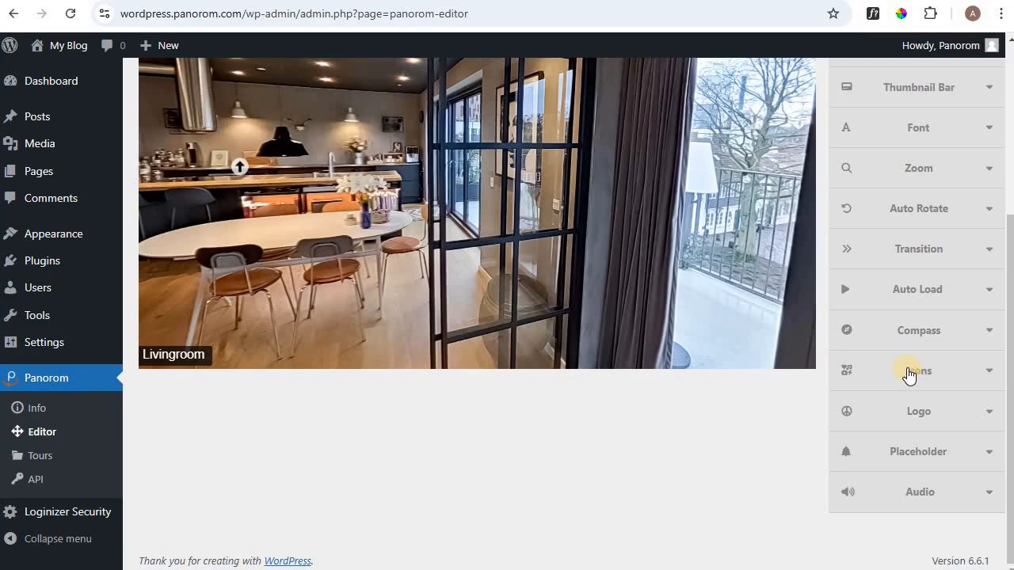
Step: Set the Auto Rotate speed of the tour to 2 deg/s and view the living room scene
click(921, 219)
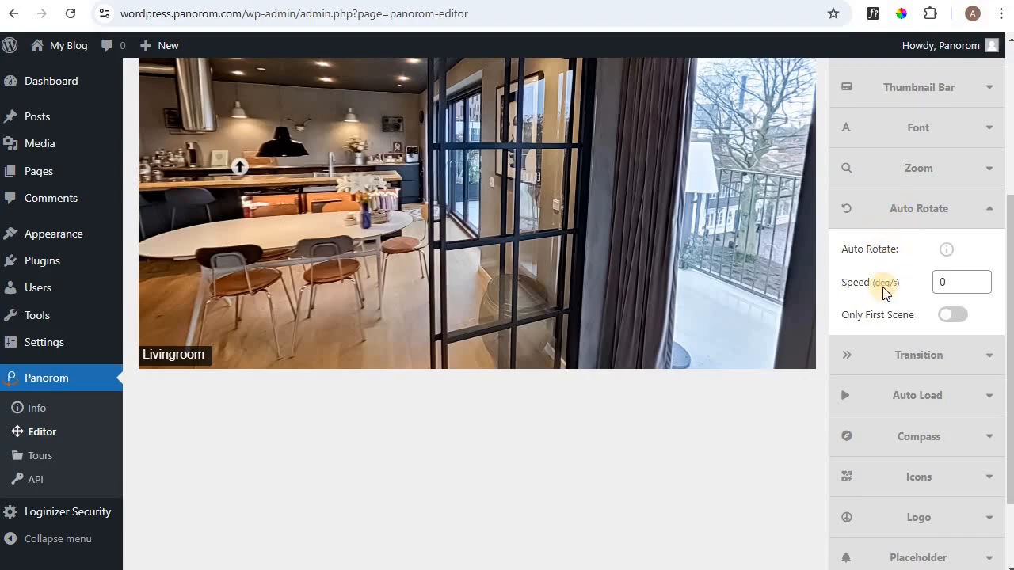
click(981, 277)
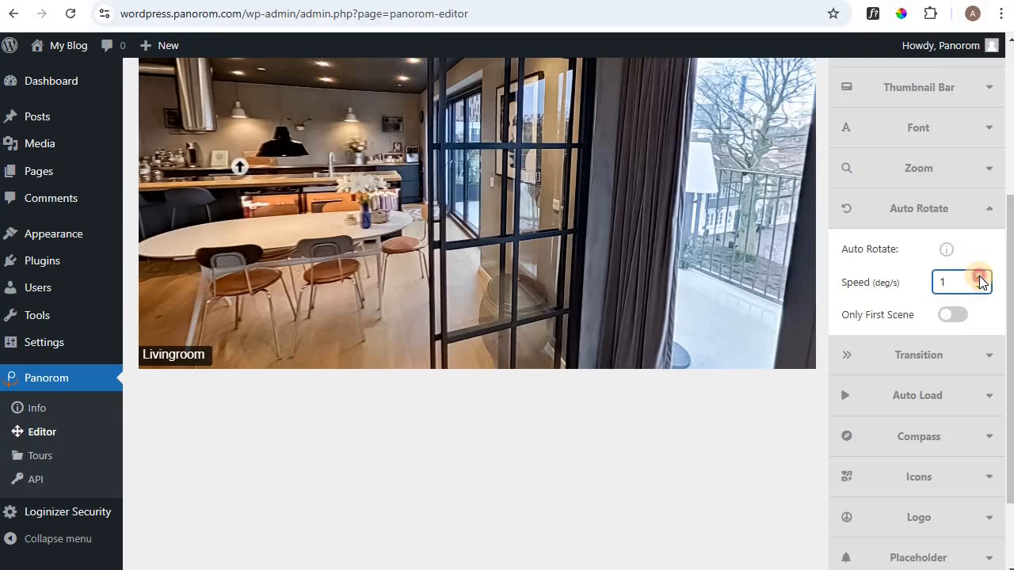
click(981, 277)
scroll(940, 330, up, 1)
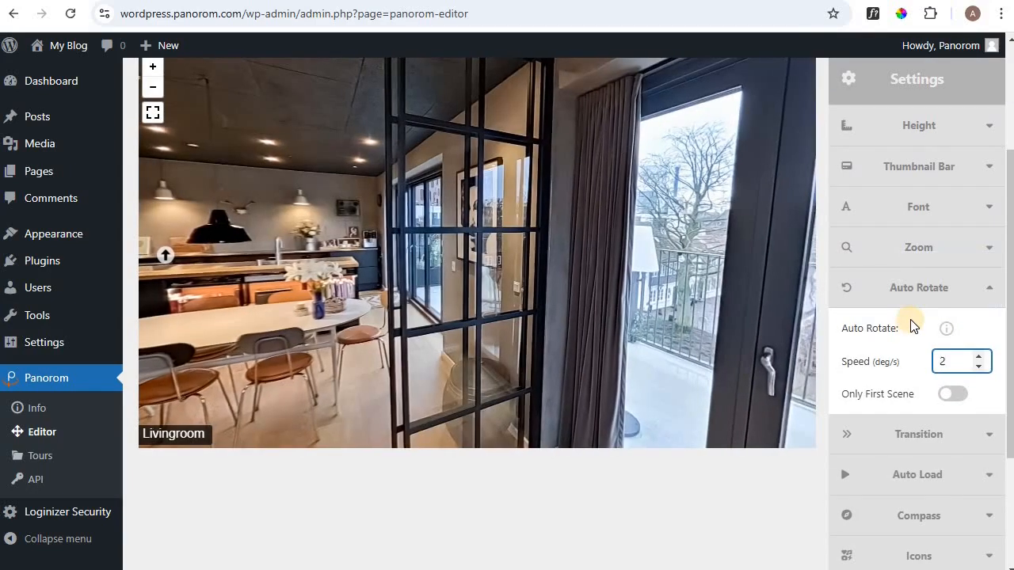
Step: Set the Auto Rotate speed to -2 deg/s and follow the living room's hotspot into the Kitchen scene to check the rotation
scroll(914, 328, up, 1)
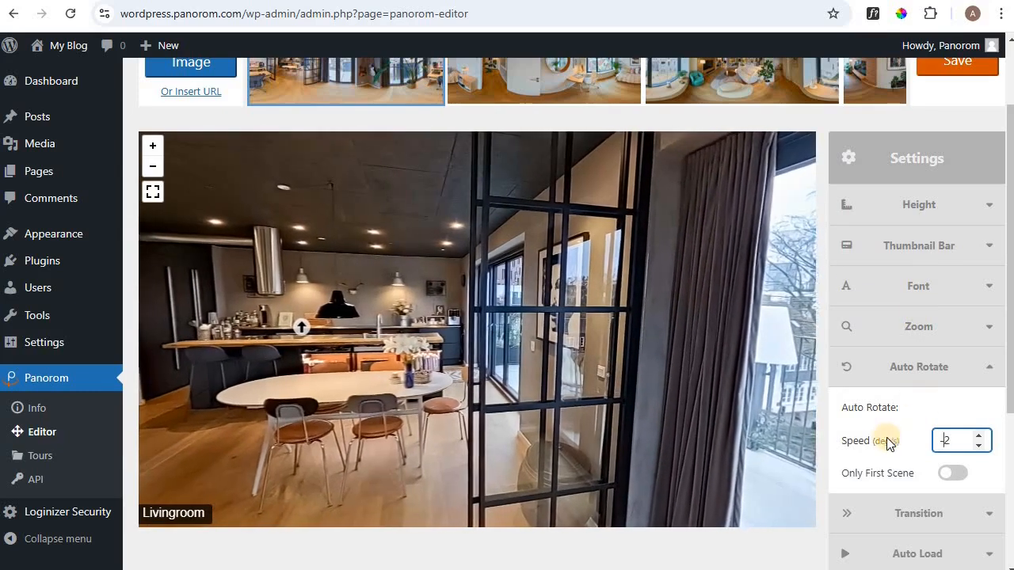
key(Return)
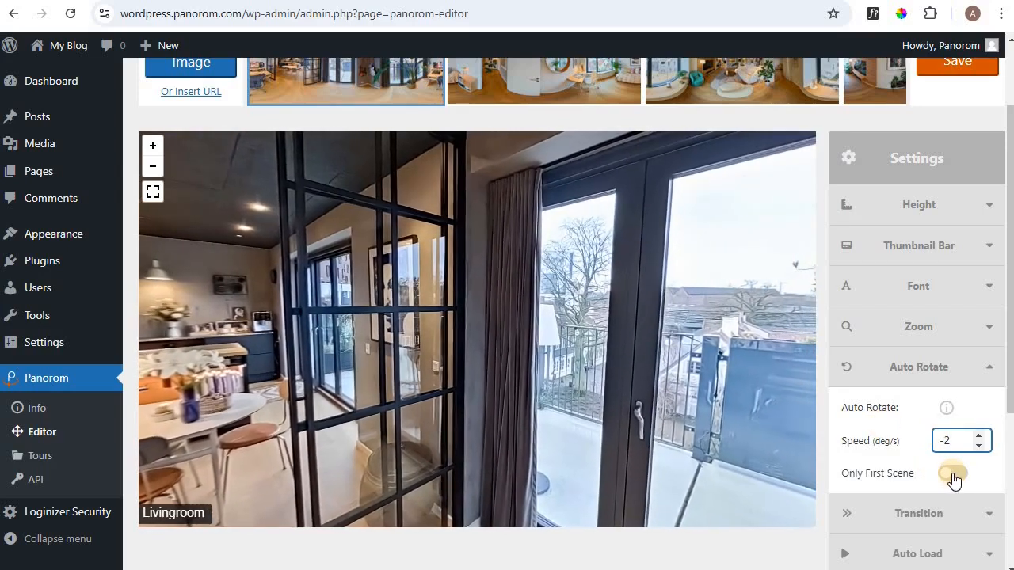
drag(664, 346, 792, 371)
click(299, 369)
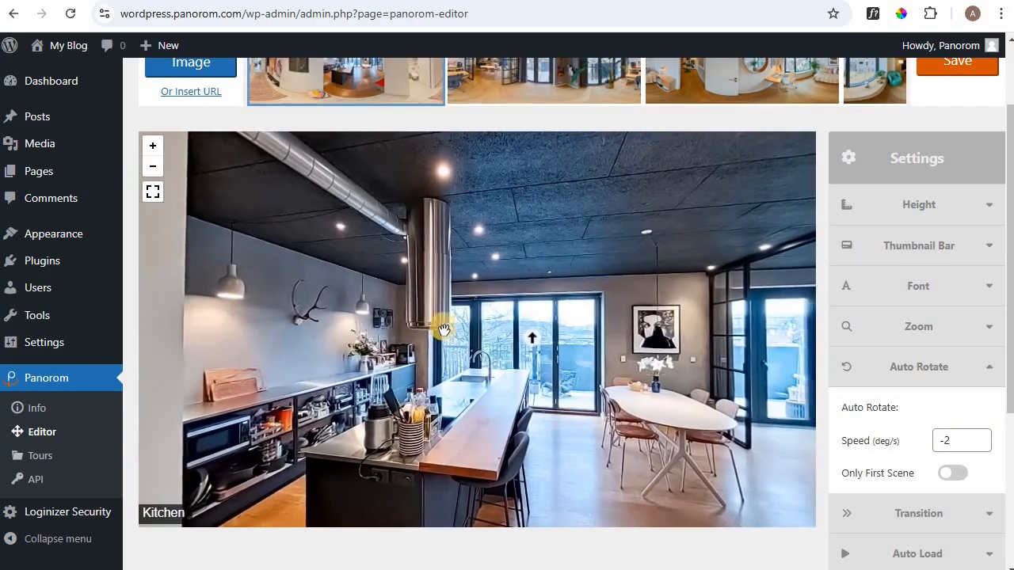
Step: Restrict auto rotation to the first scene only and go from the living room into the Kitchen to test it
click(949, 475)
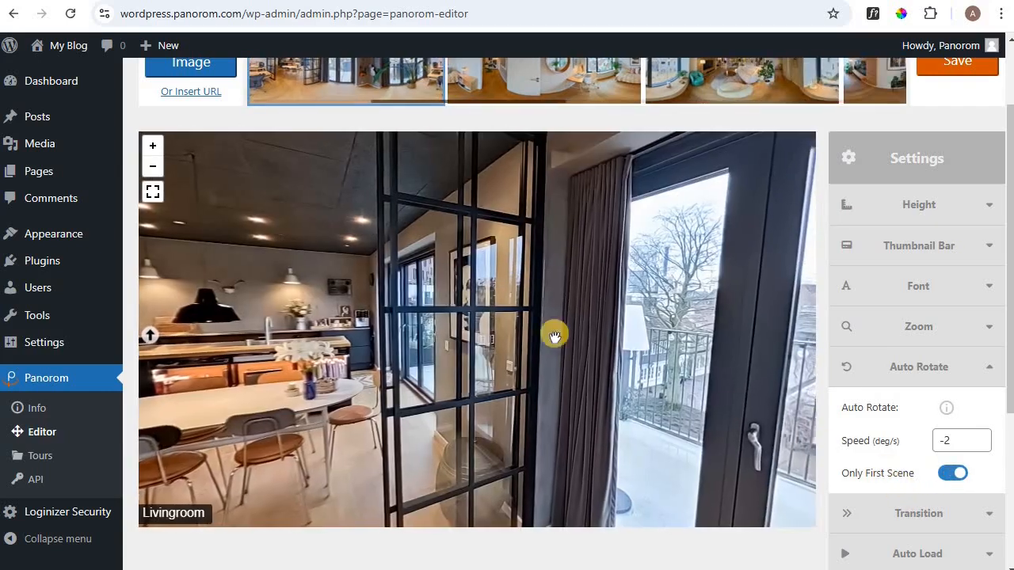
drag(462, 377, 389, 349)
click(437, 345)
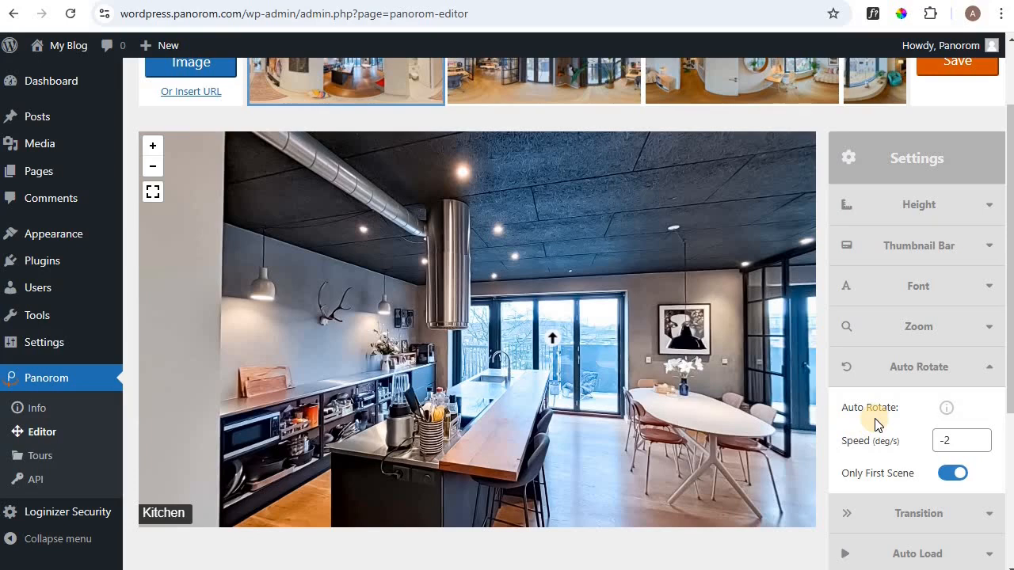
Step: Reopen the first scene, enter the Kitchen through its hotspot and look around to compare the rotation behaviour in both scenes
scroll(654, 311, up, 1)
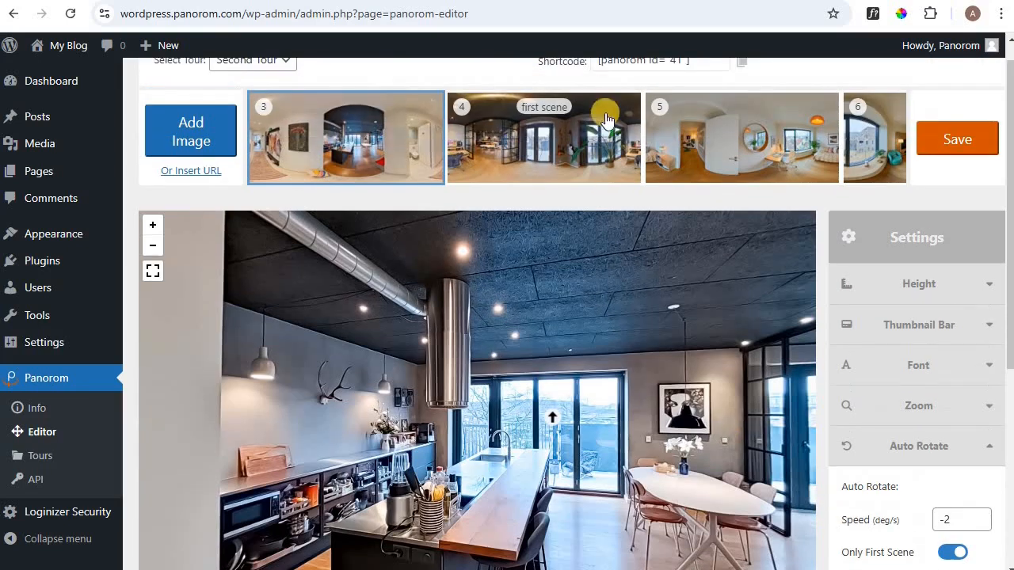
click(557, 146)
scroll(885, 291, down, 1)
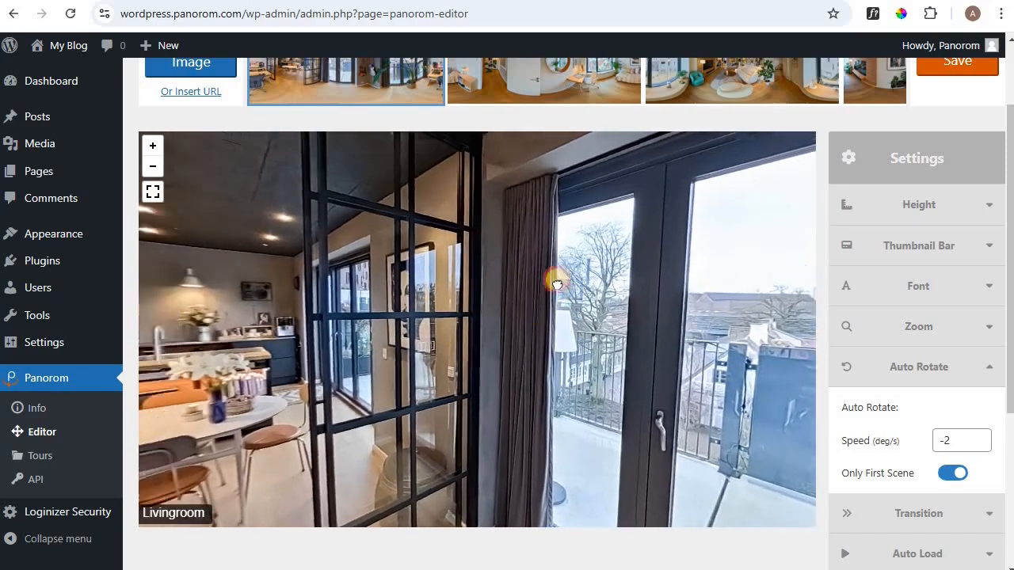
drag(557, 283, 701, 291)
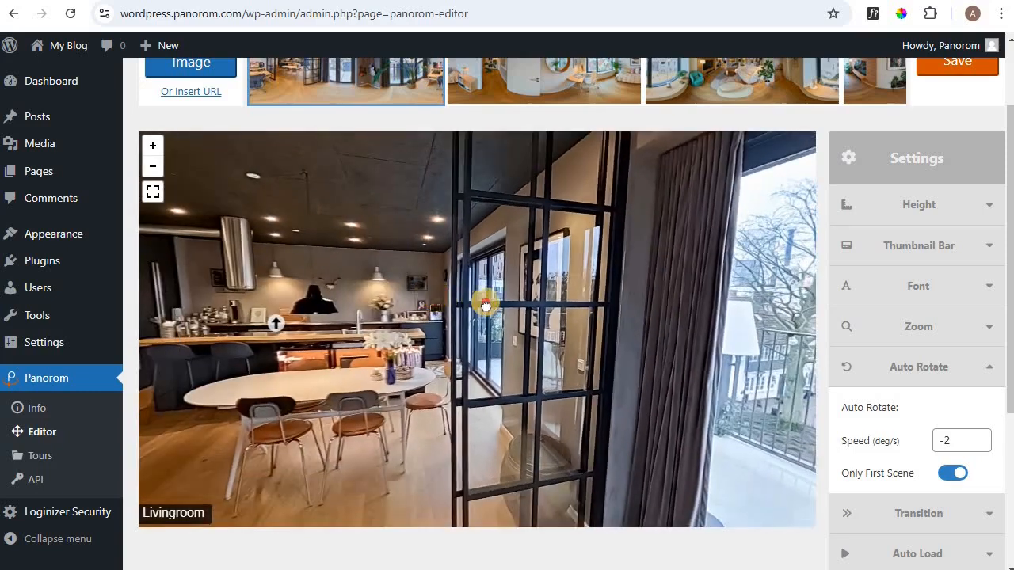
drag(484, 304, 630, 309)
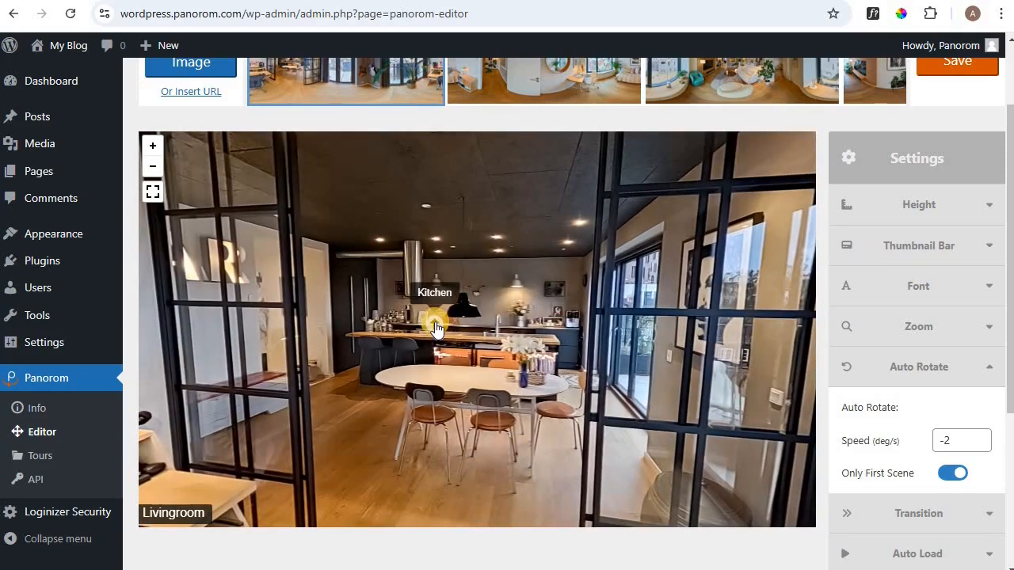
click(439, 328)
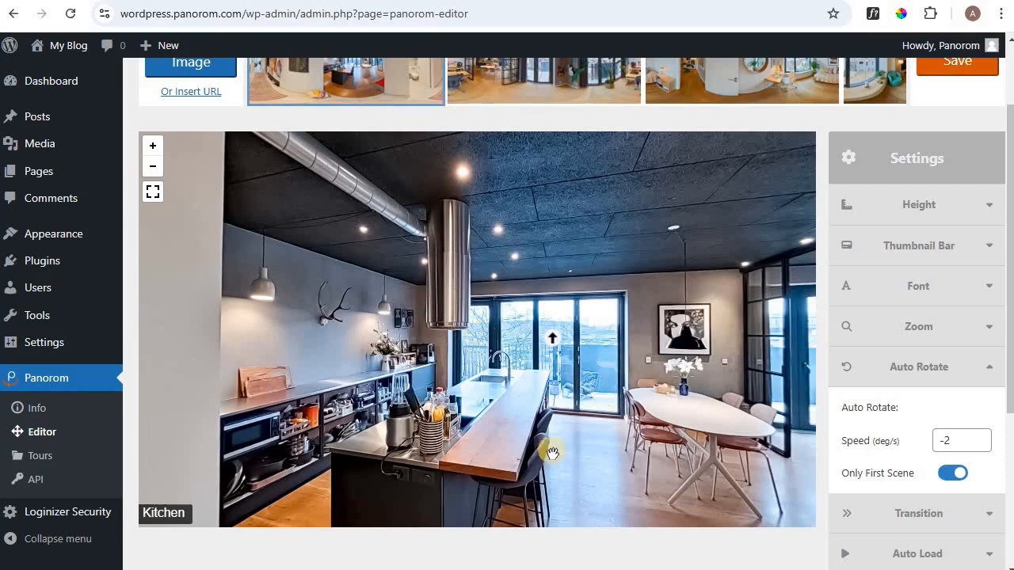
drag(394, 279, 550, 282)
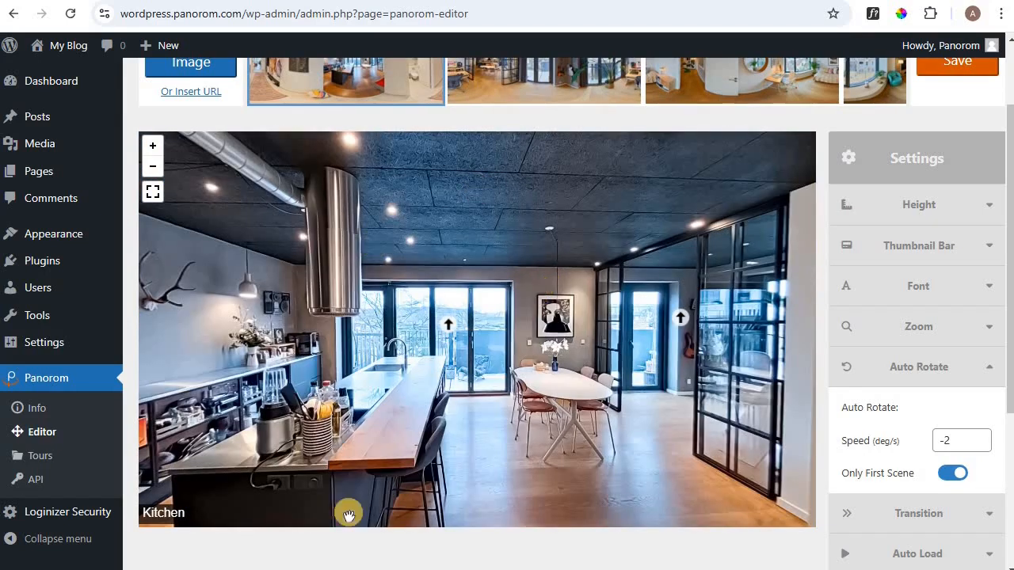
drag(620, 347, 491, 357)
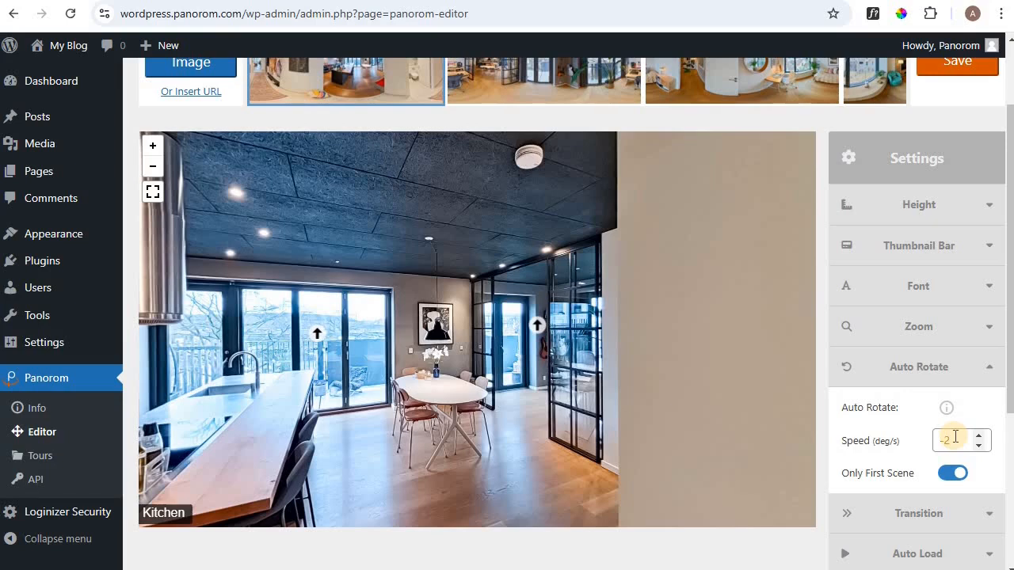
Step: Set the Auto Rotate speed to 0 deg/s after trying -1 deg/s, and close the Auto Rotate settings
click(979, 445)
click(979, 445)
click(979, 446)
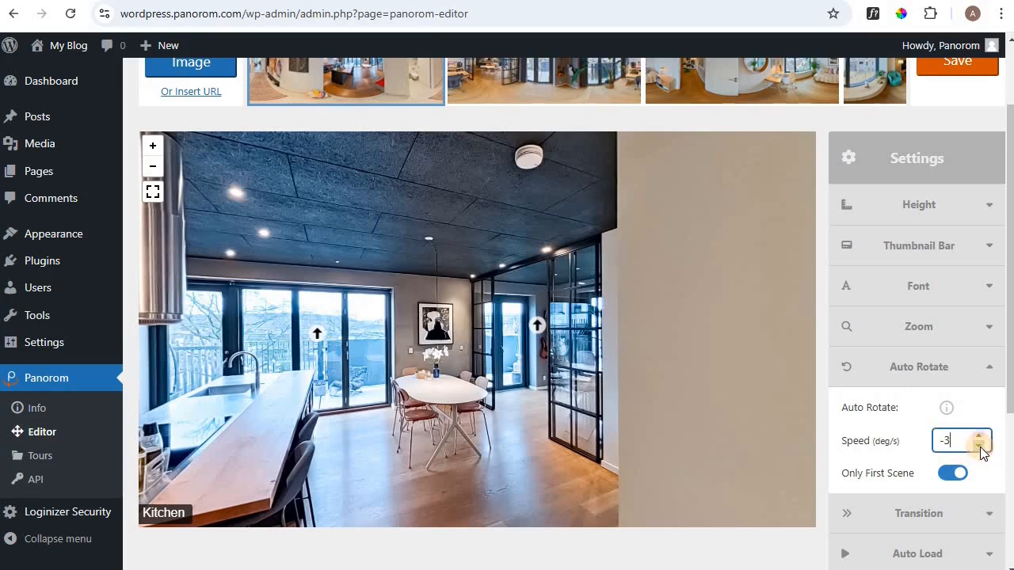
click(978, 436)
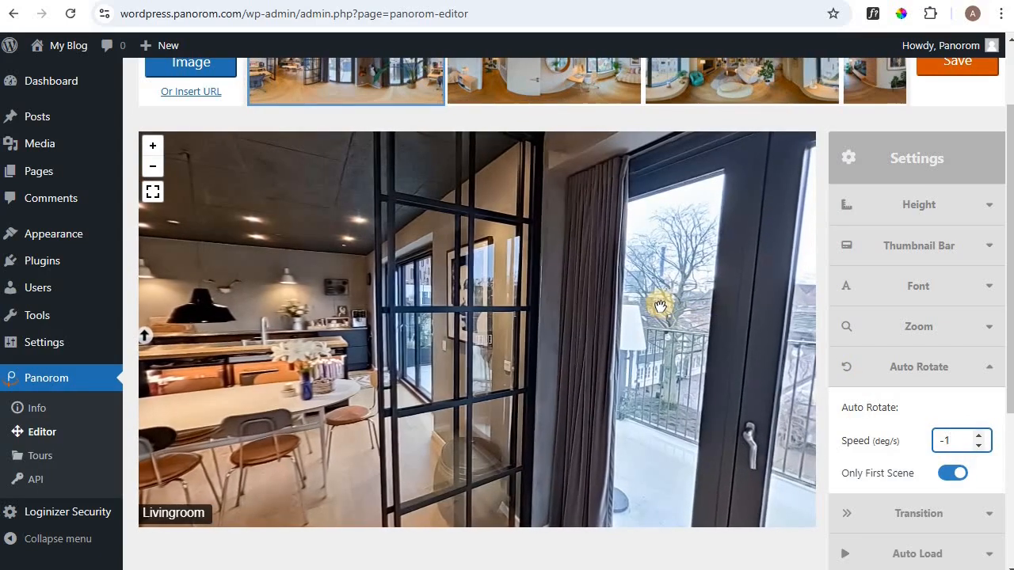
mouse_move(672, 302)
mouse_down()
mouse_move(640, 302)
mouse_move(668, 304)
mouse_up()
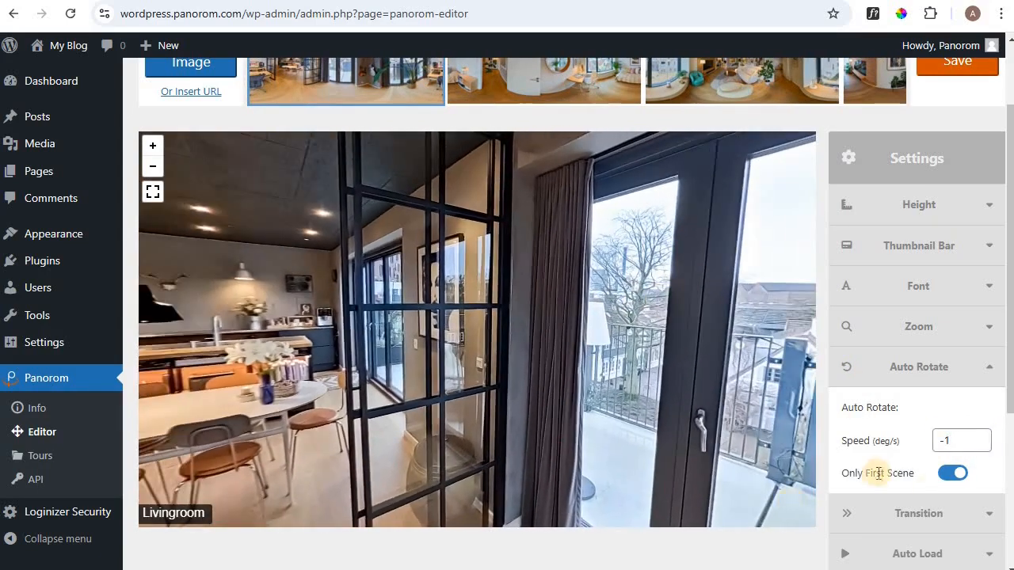
click(979, 436)
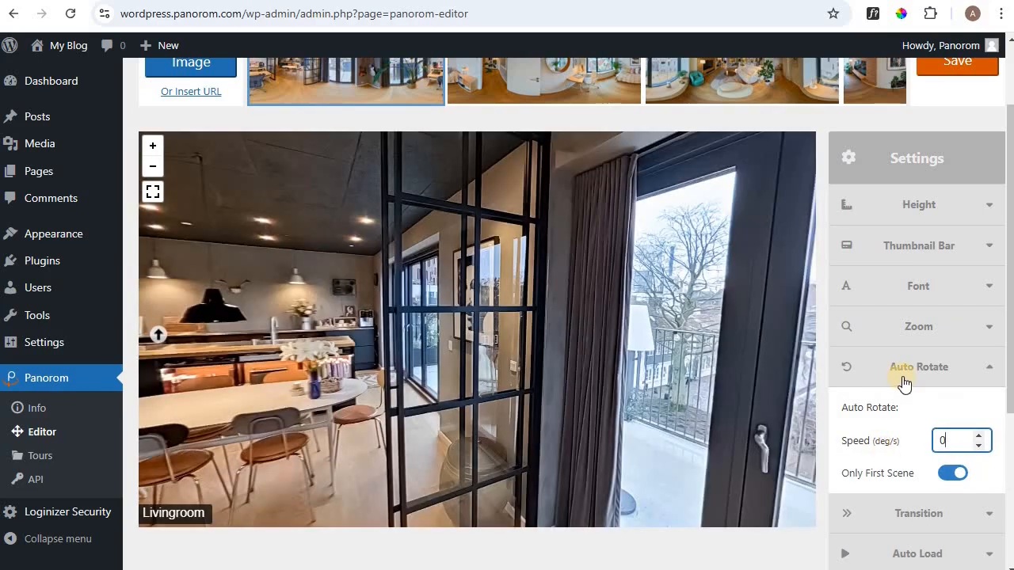
click(904, 383)
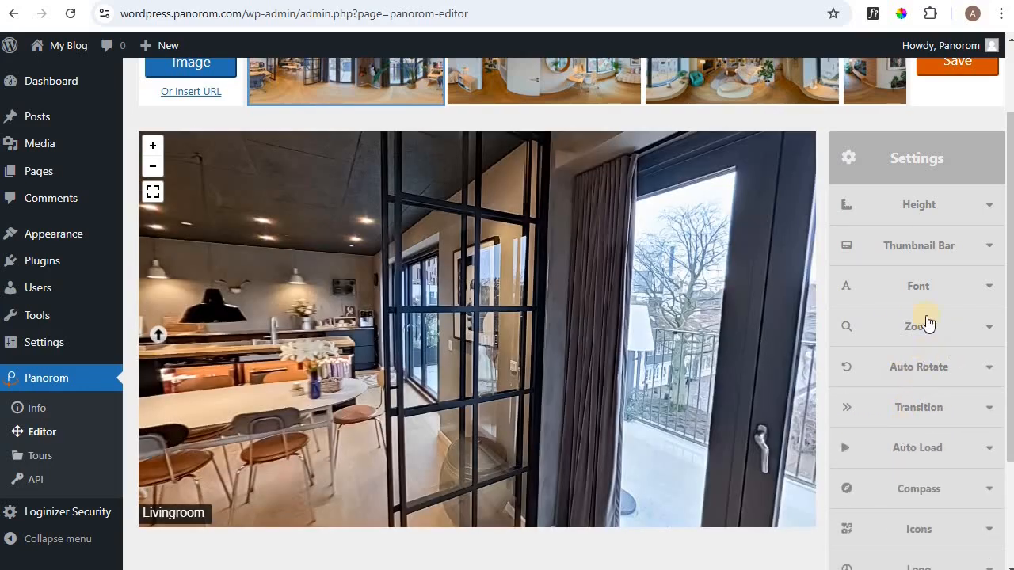
Step: Examine the Font Size and Font Type options in the tour settings and close them again
click(951, 288)
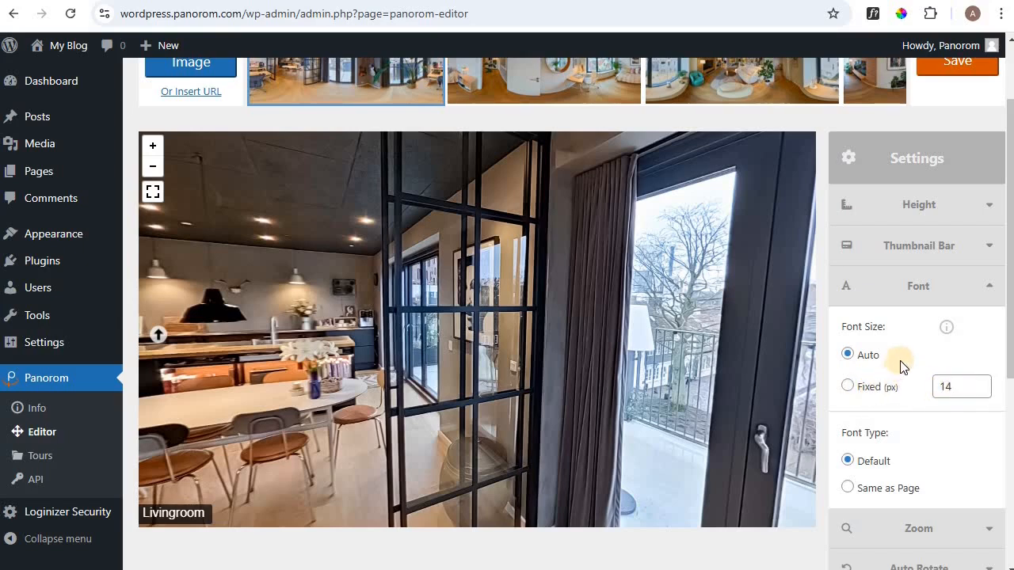
scroll(899, 362, down, 2)
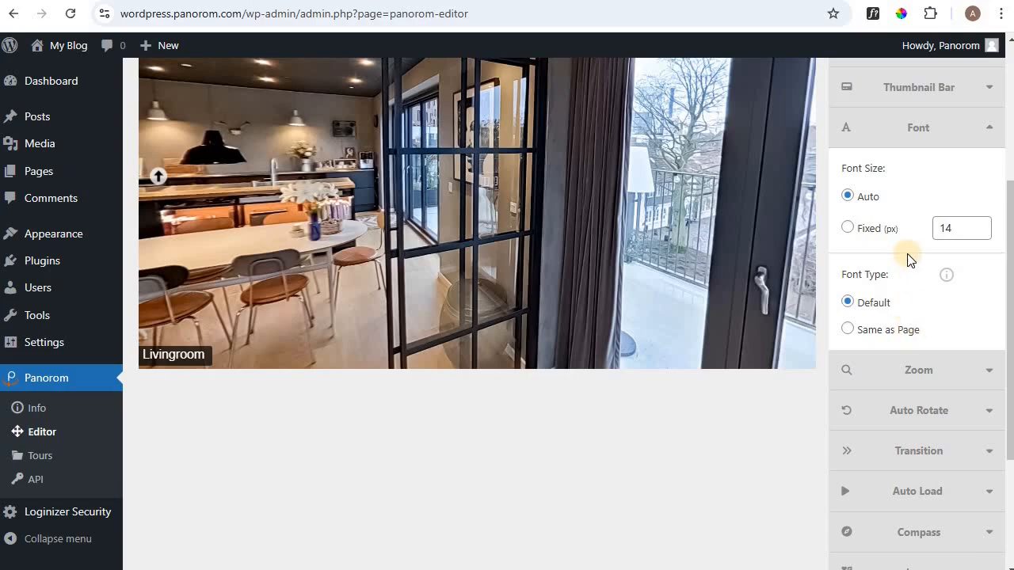
click(922, 131)
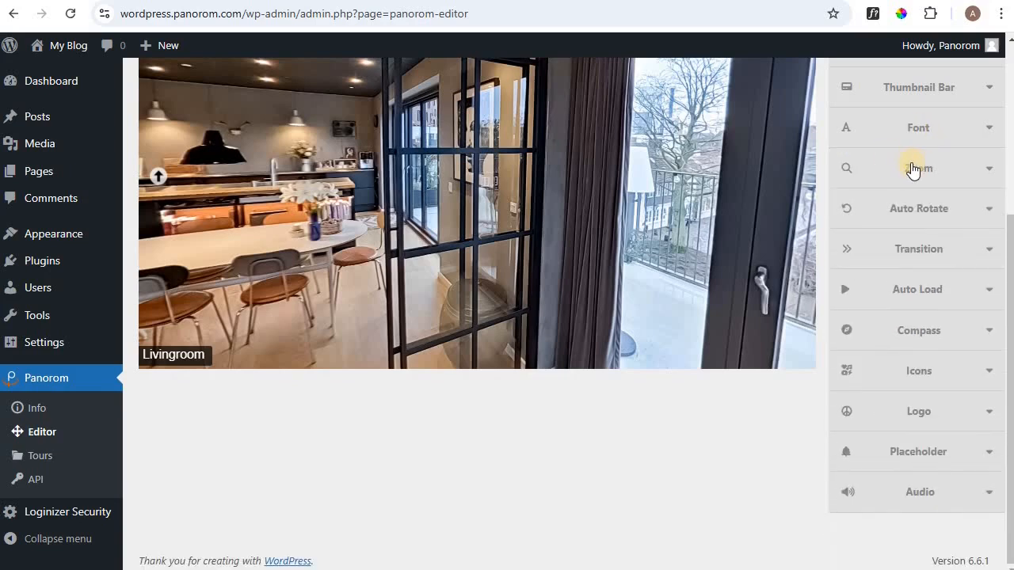
Step: Try the tour's zoom level at a wide and at the lowest setting, and set it to about three quarters of its range
click(912, 168)
scroll(912, 181, up, 1)
mouse_move(960, 287)
mouse_down()
mouse_move(947, 287)
mouse_move(973, 287)
mouse_up()
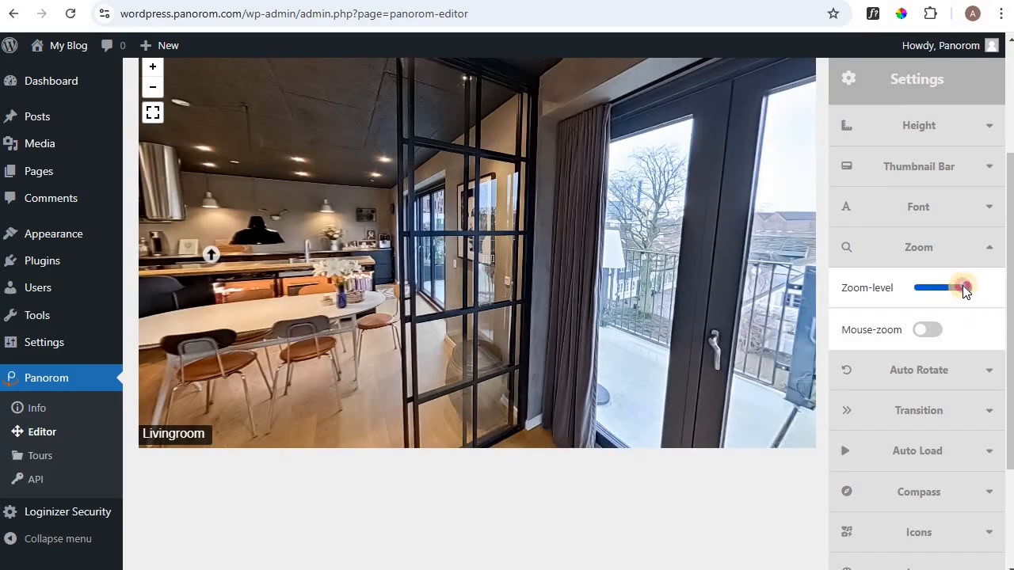
drag(964, 288, 919, 288)
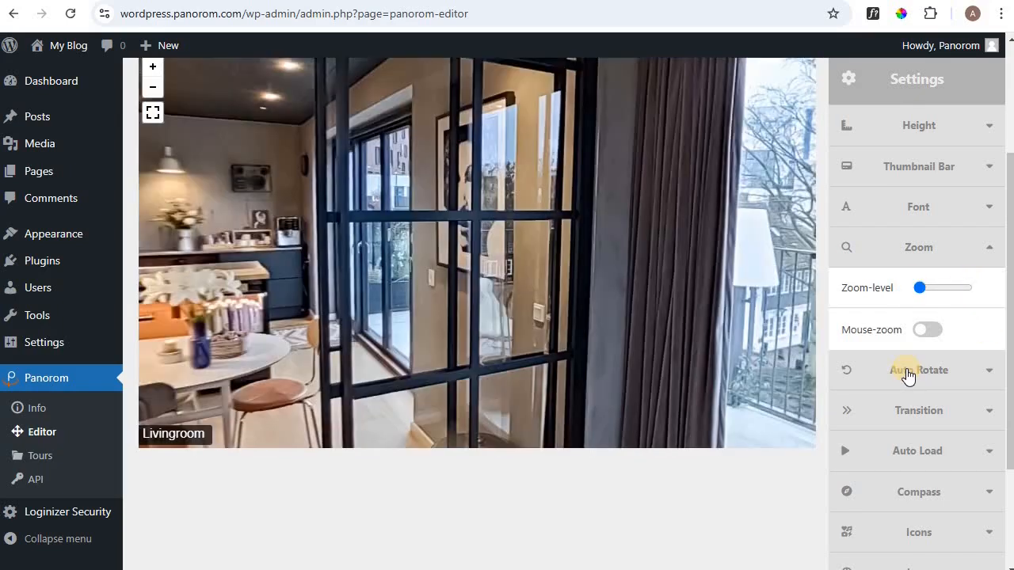
scroll(566, 294, up, 1)
scroll(566, 294, up, 1)
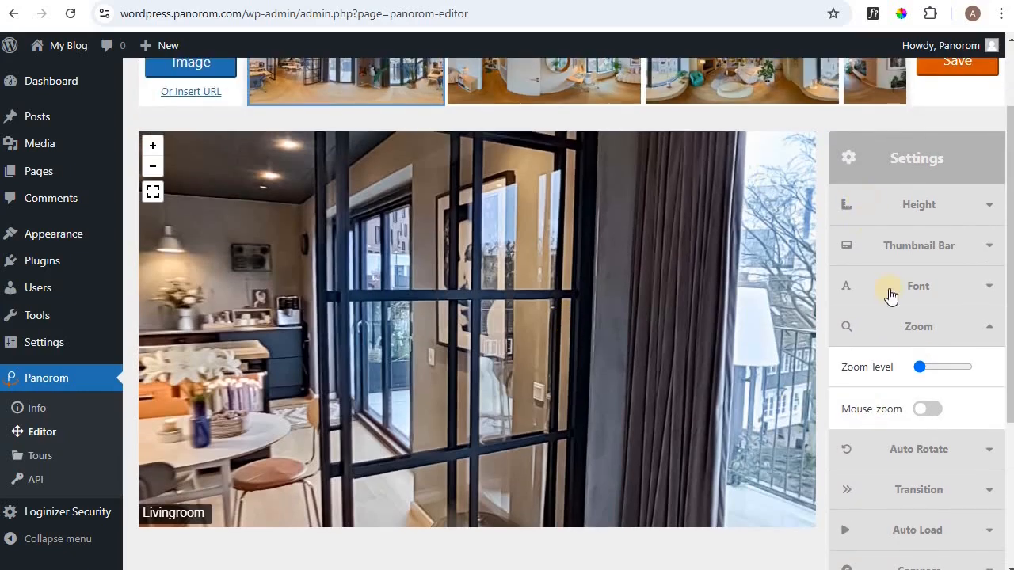
click(956, 367)
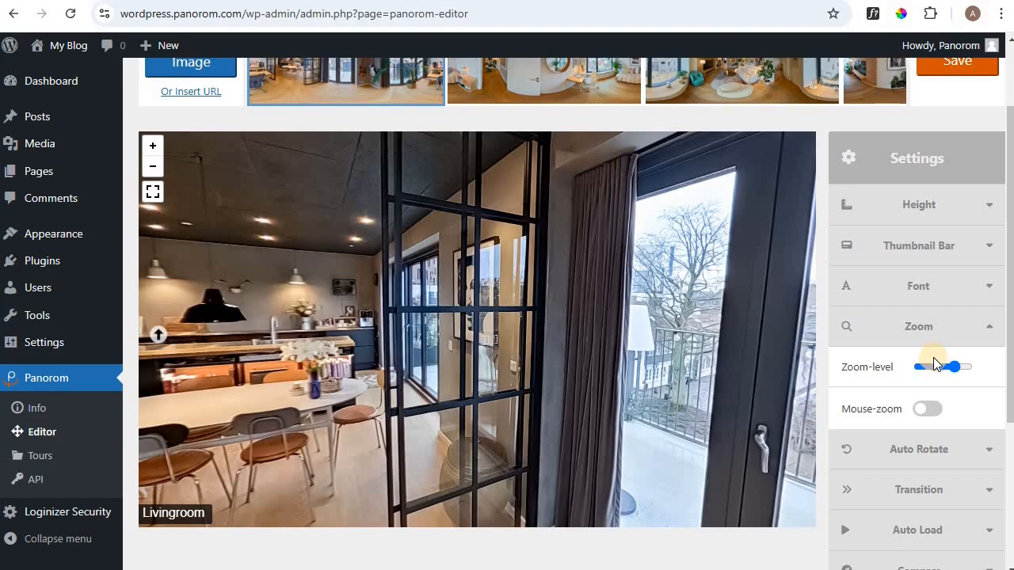
Step: Enable Mouse-zoom for the tour and test it by zooming into the living room panorama
click(925, 411)
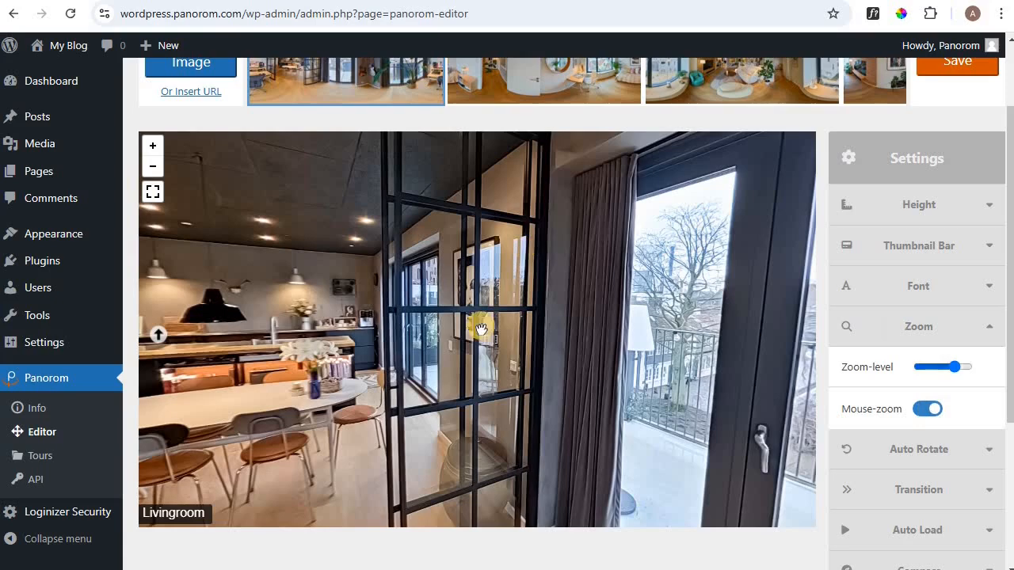
scroll(381, 290, up, 3)
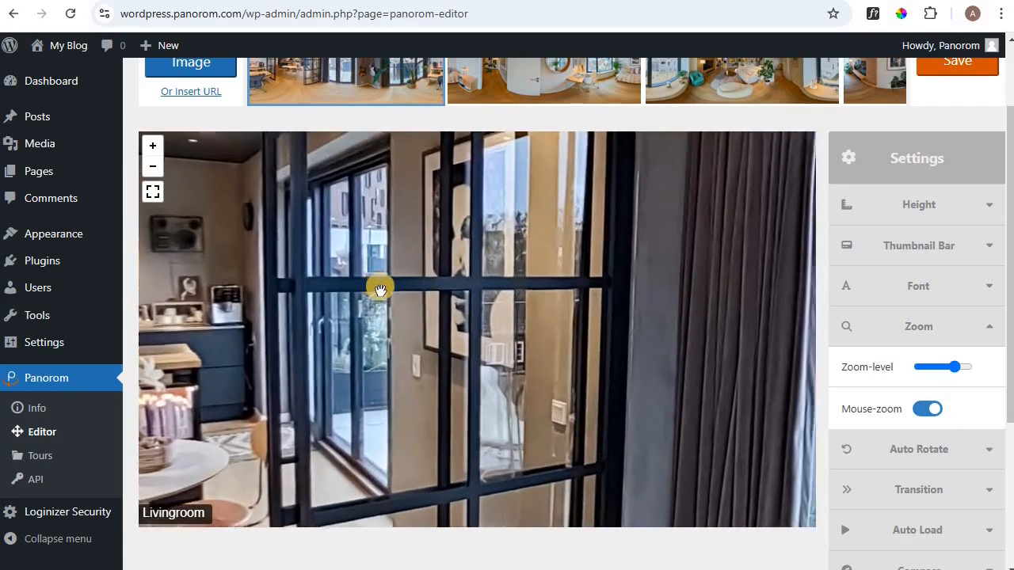
Step: Test zooming and looking around in the living room panorama, and disable Mouse-zoom before closing the Zoom settings
scroll(380, 289, down, 4)
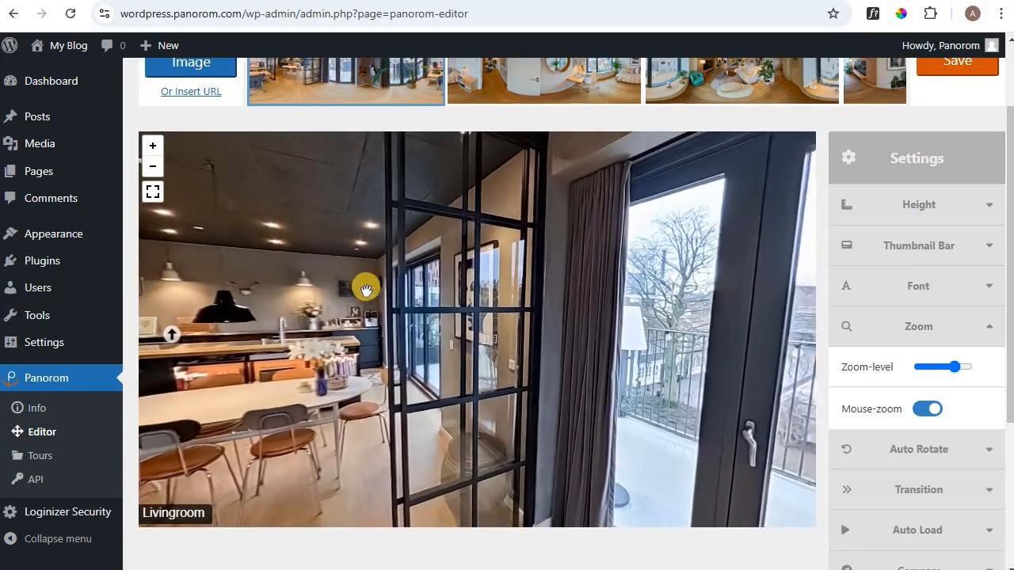
drag(367, 287, 453, 314)
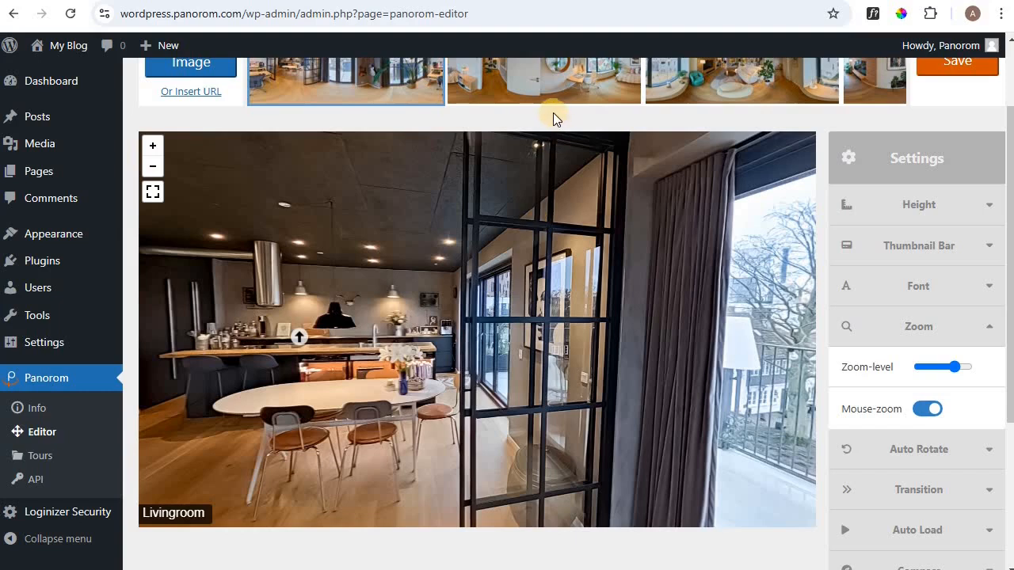
click(927, 409)
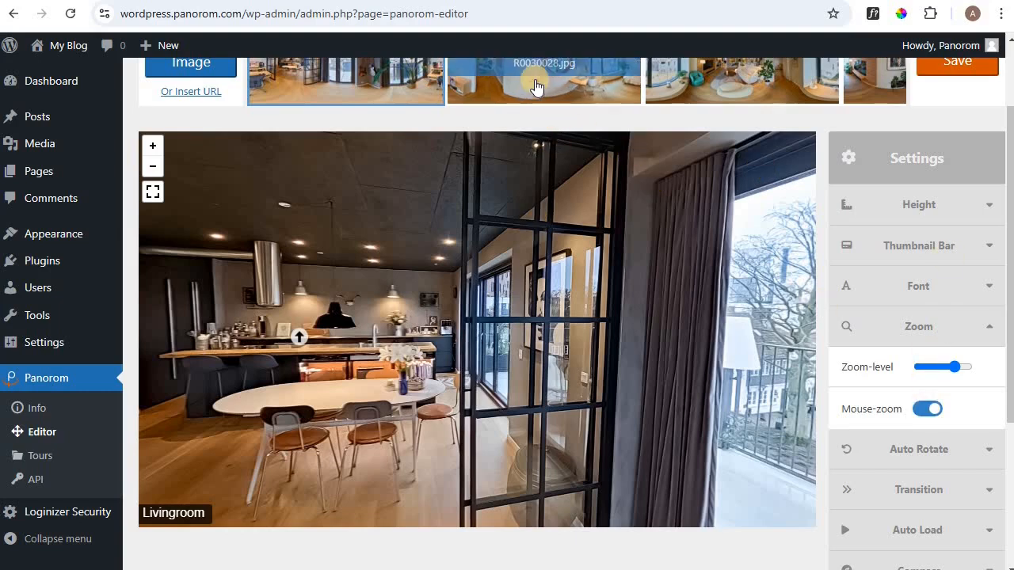
scroll(527, 85, down, 2)
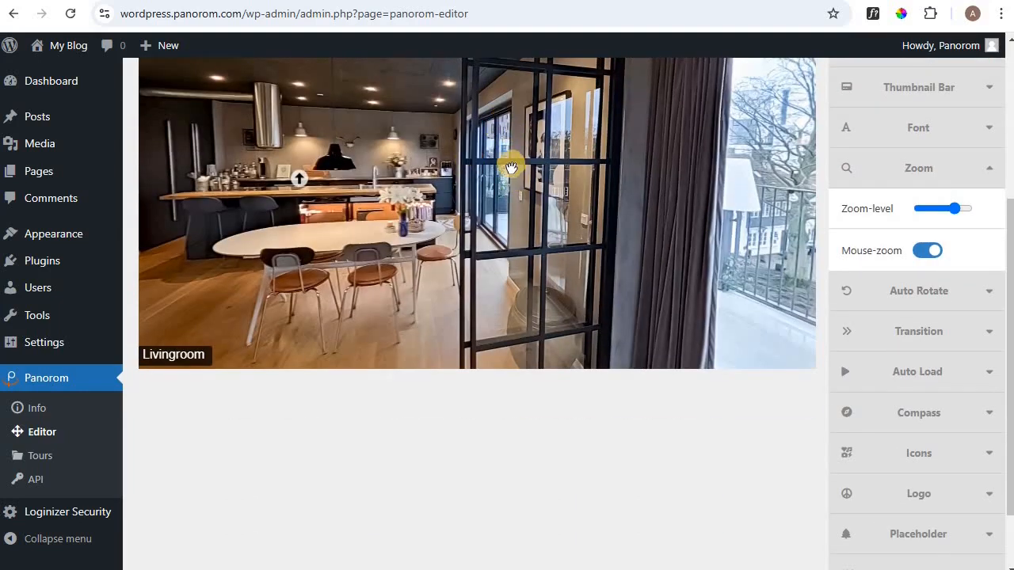
scroll(511, 168, up, 5)
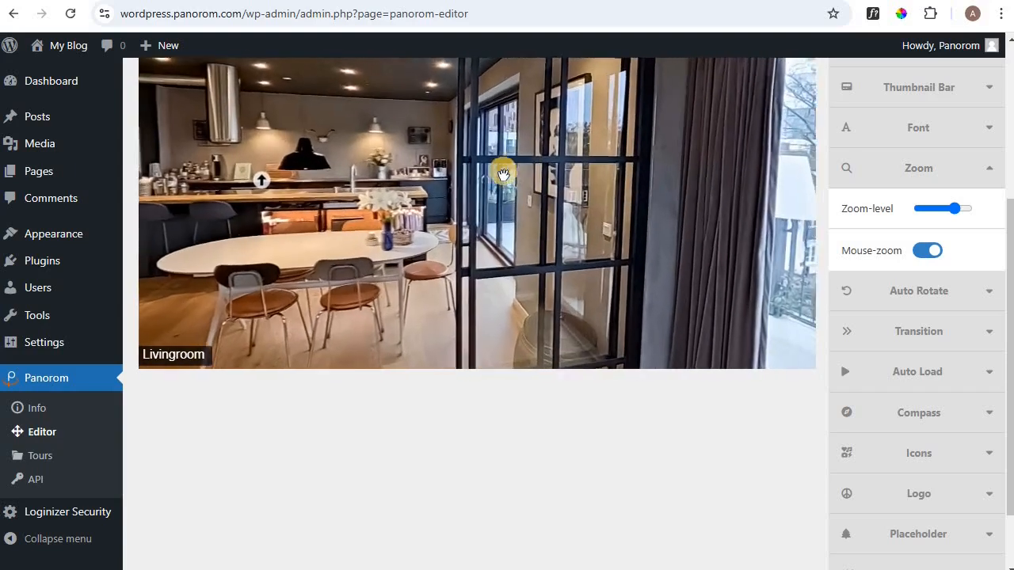
scroll(504, 174, up, 2)
drag(568, 194, 604, 199)
click(927, 251)
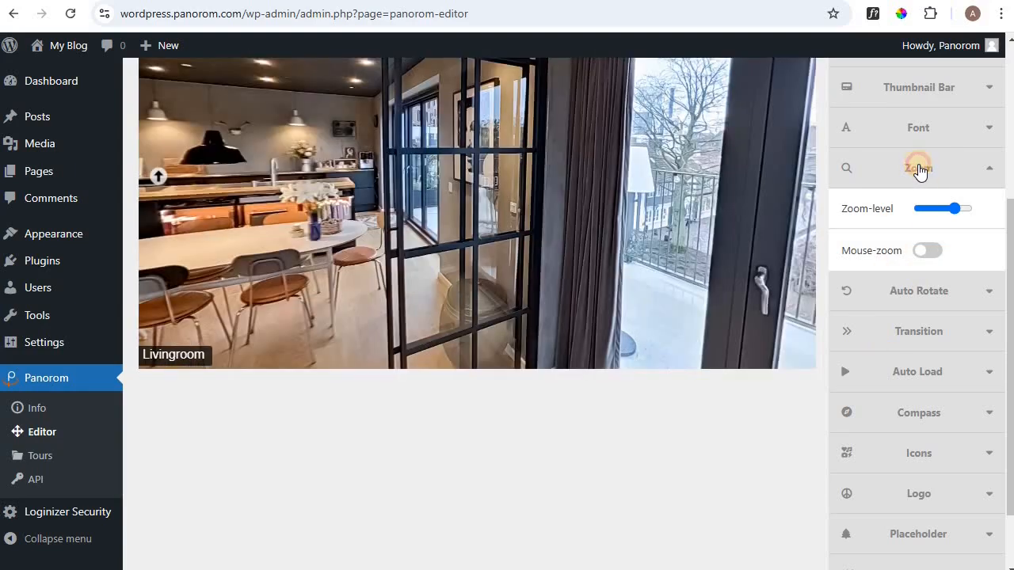
click(918, 169)
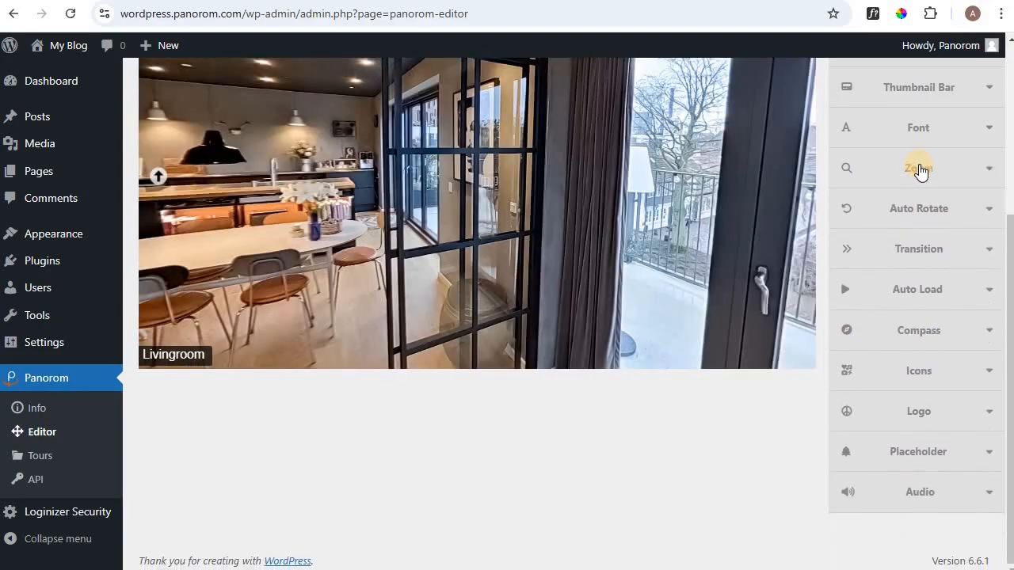
Step: Set the Smooth Transition duration to 1 s and test it by moving between the living room, kitchen and terrace scenes
click(918, 250)
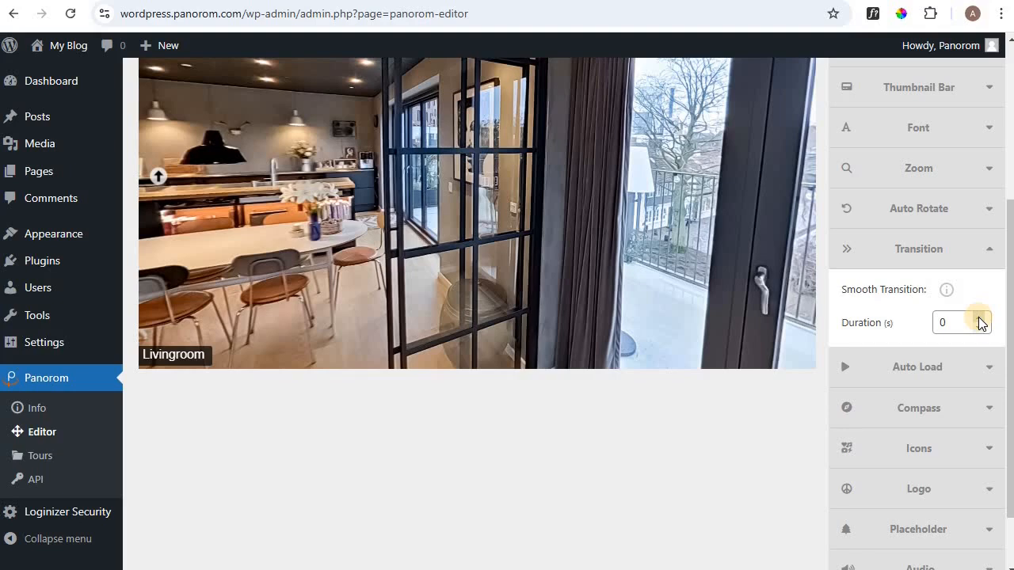
click(980, 317)
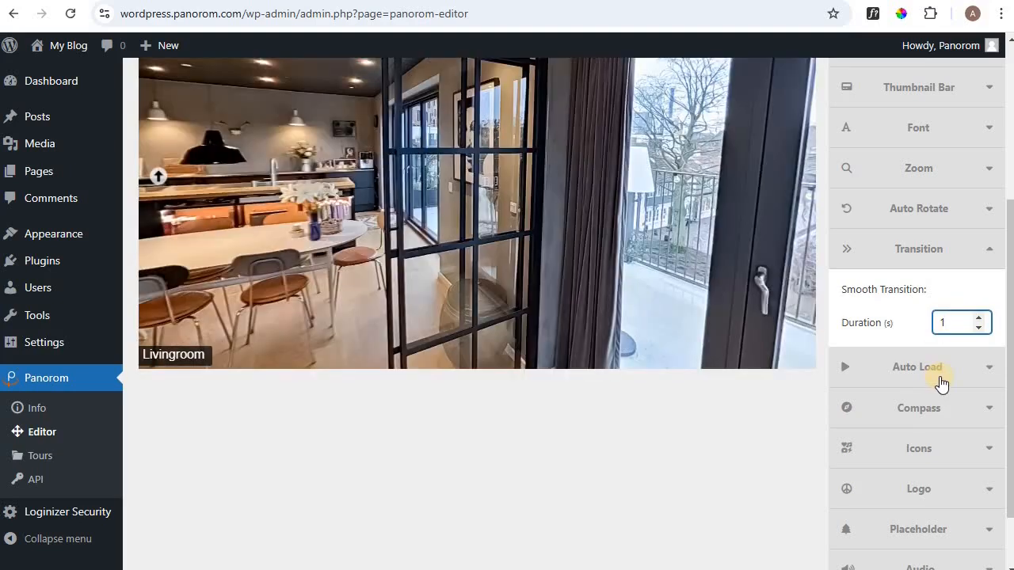
scroll(942, 384, up, 2)
drag(237, 261, 441, 265)
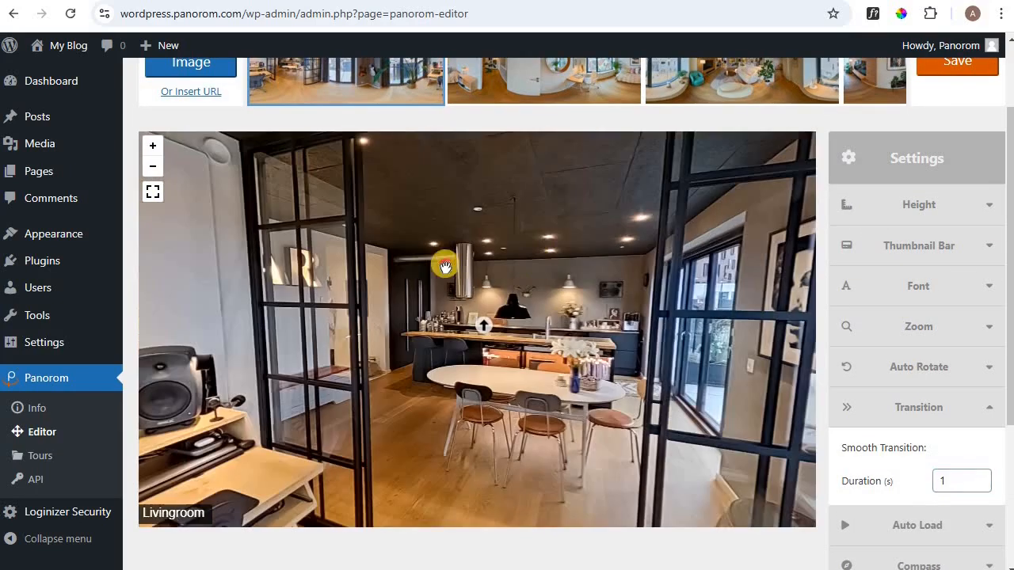
click(485, 328)
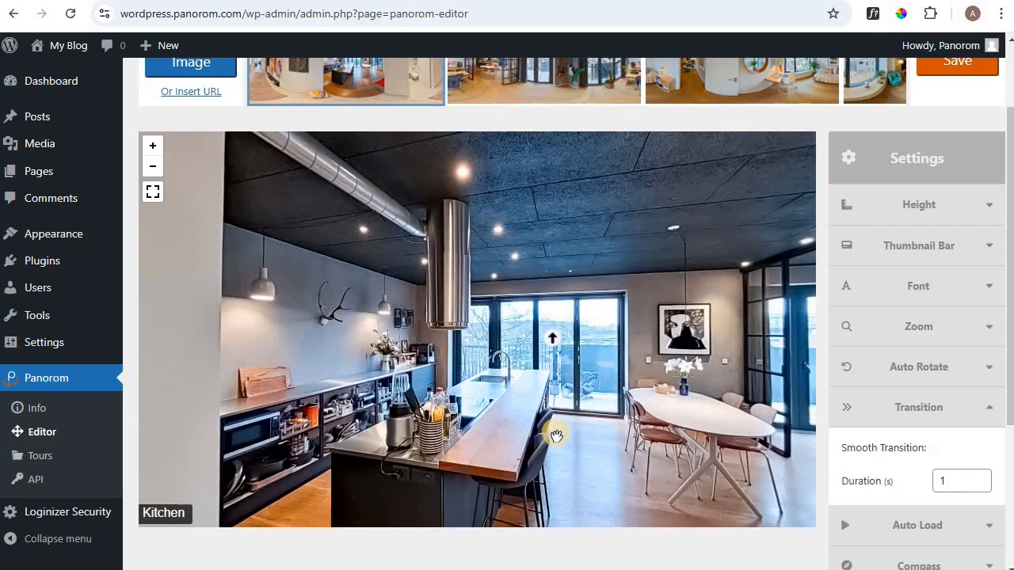
click(552, 341)
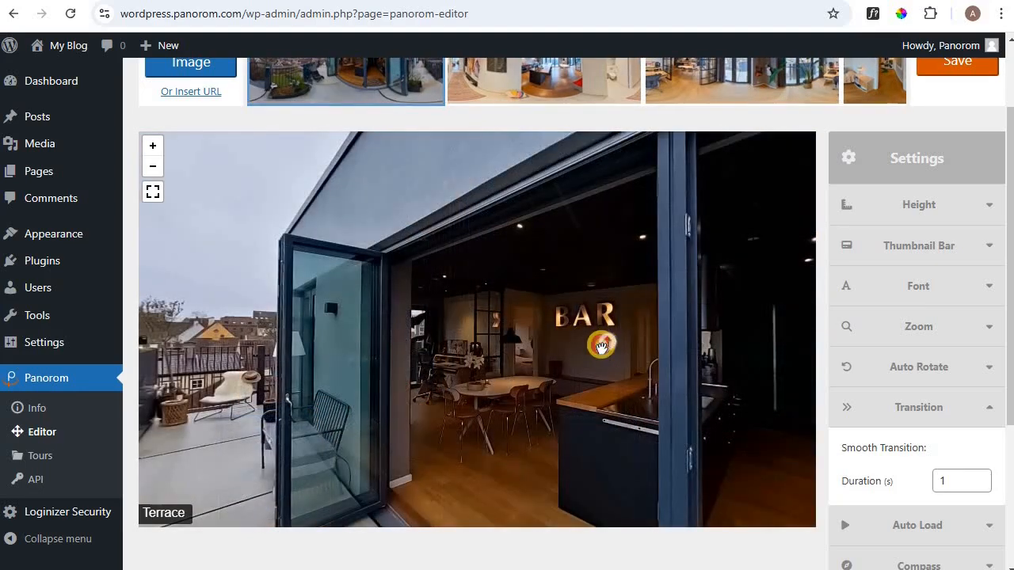
click(600, 346)
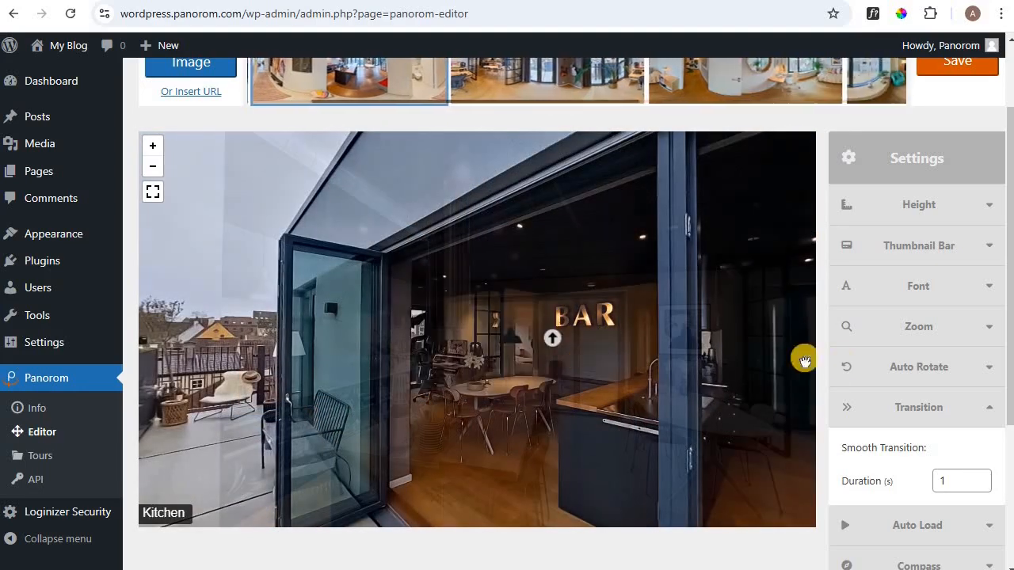
Step: Turn Auto Load off to preview the tour's start screen, re-enable it, and close the Auto Load settings
scroll(847, 330, down, 3)
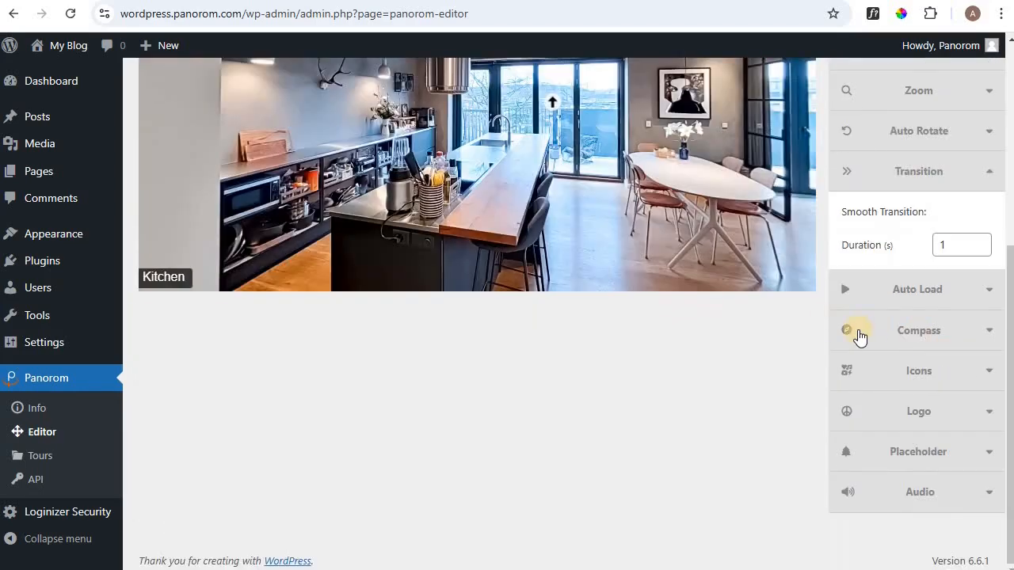
click(917, 289)
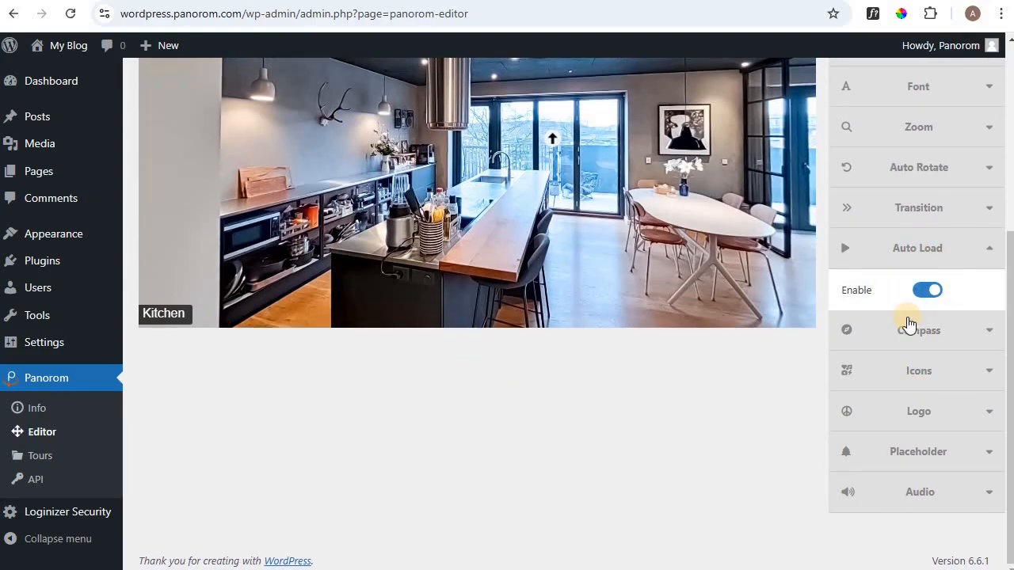
scroll(919, 349, up, 1)
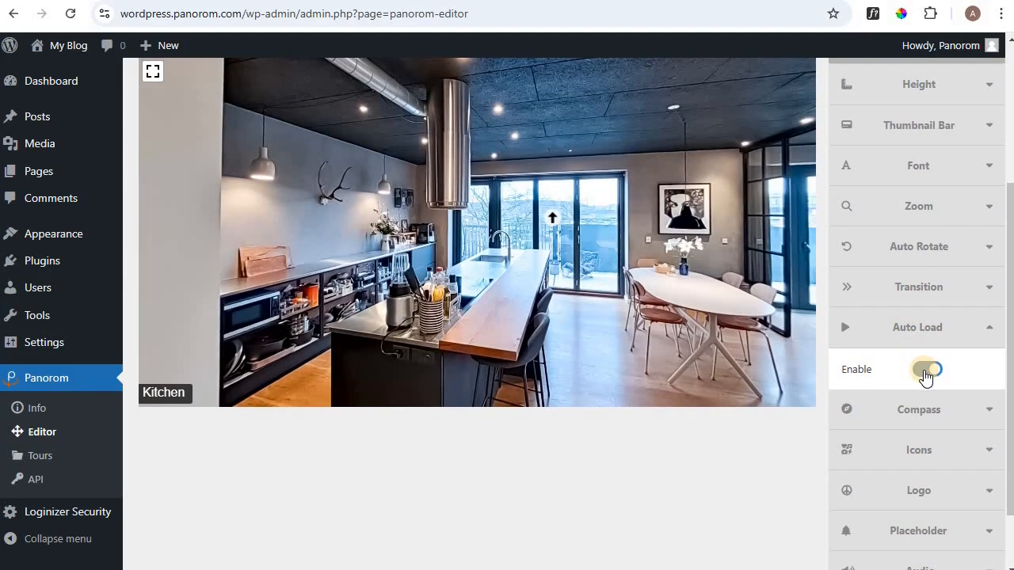
click(925, 377)
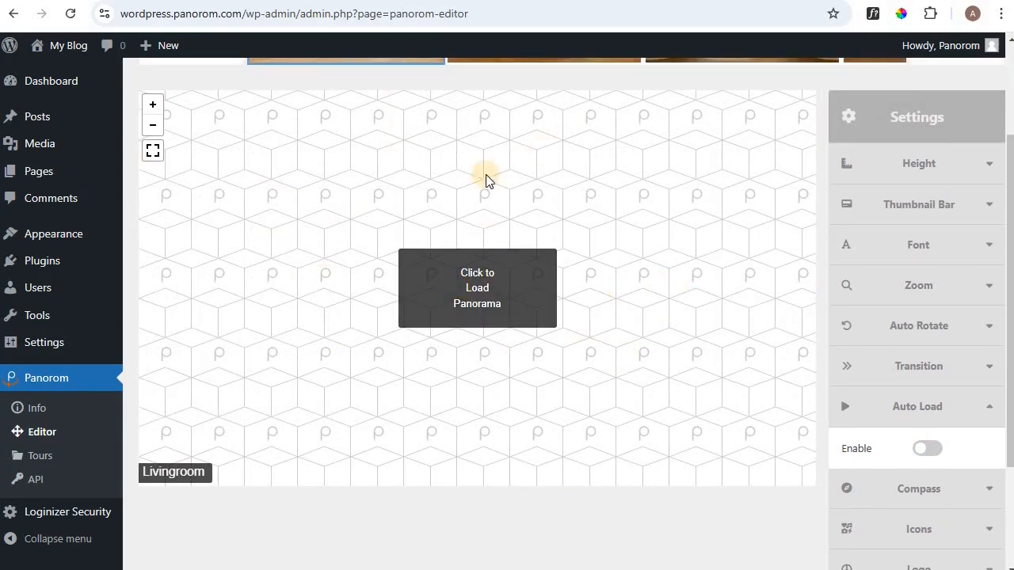
click(926, 448)
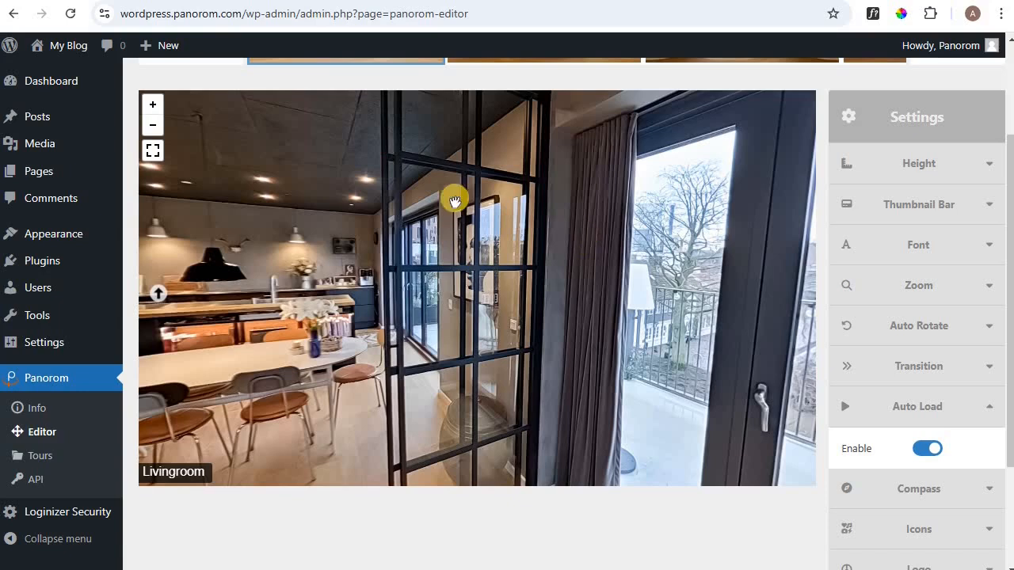
scroll(907, 342, down, 1)
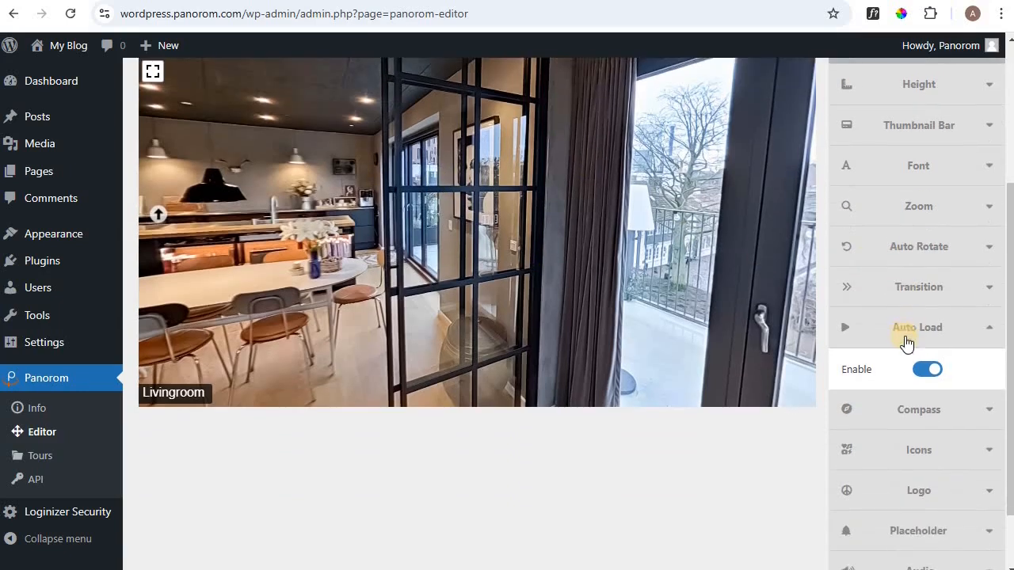
click(909, 330)
Step: Enable the tour compass, try it by rotating the living room panorama, and disable it again
click(914, 371)
click(928, 410)
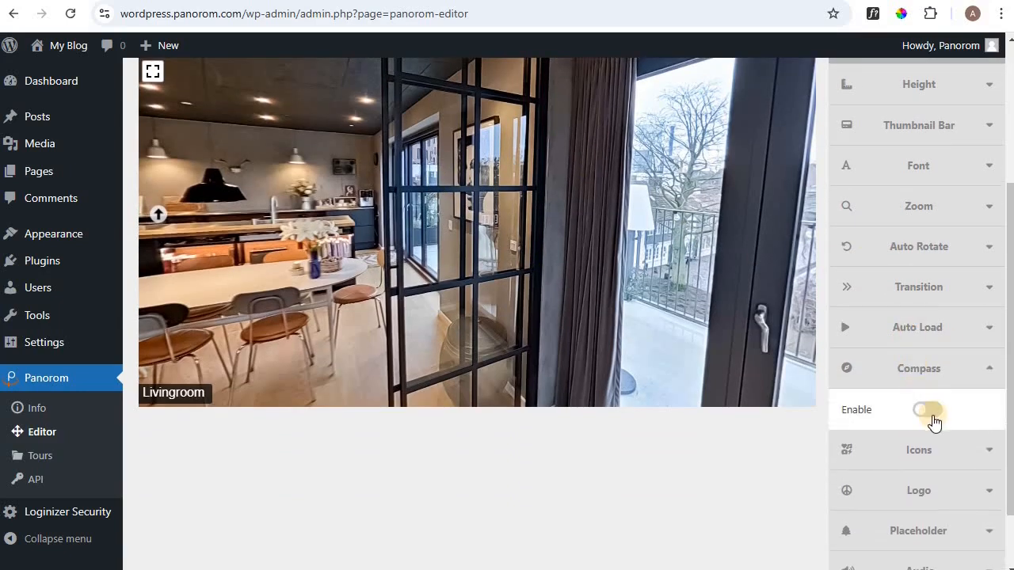
scroll(903, 419, up, 1)
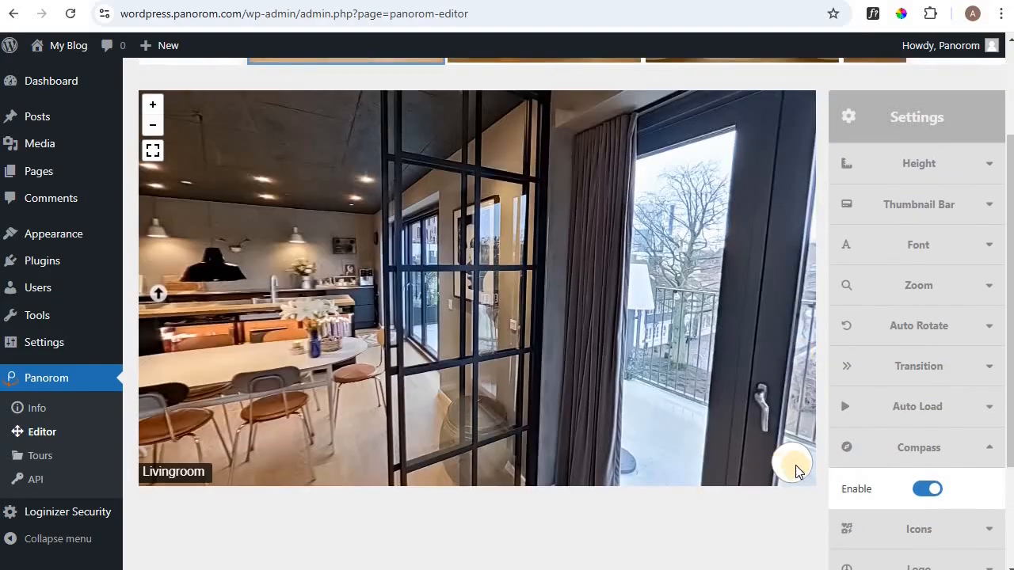
drag(761, 411, 748, 484)
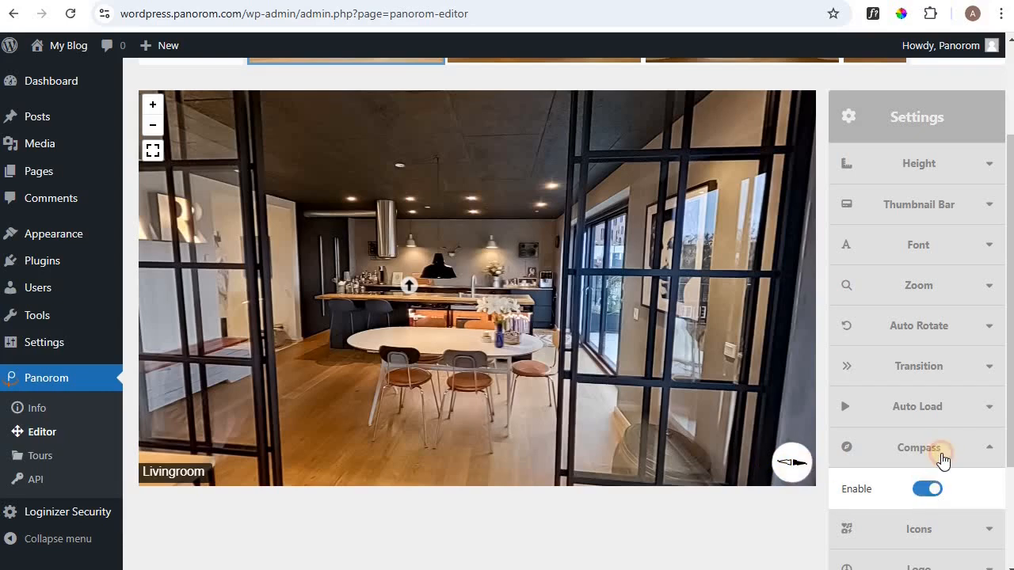
click(928, 489)
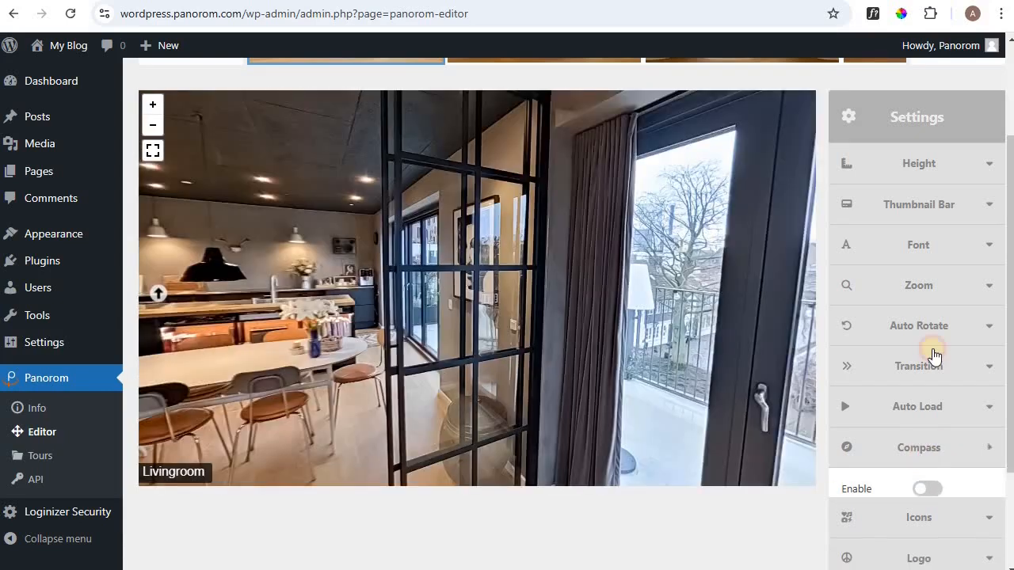
Step: Glance at the Icons settings and choose 360-degree-rotate-icon.png from the media library as the tour's custom logo
scroll(932, 351, down, 2)
click(949, 363)
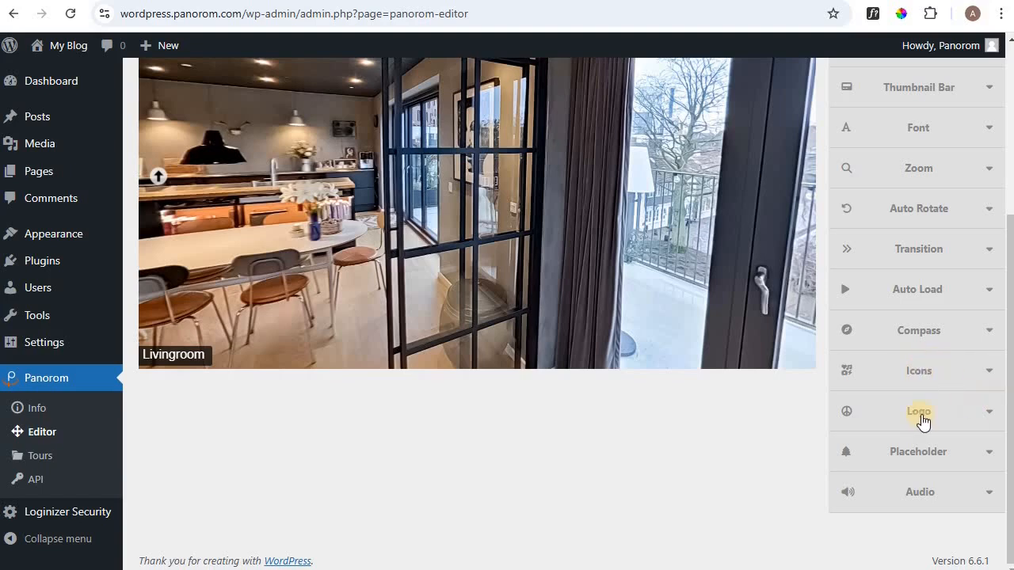
click(924, 412)
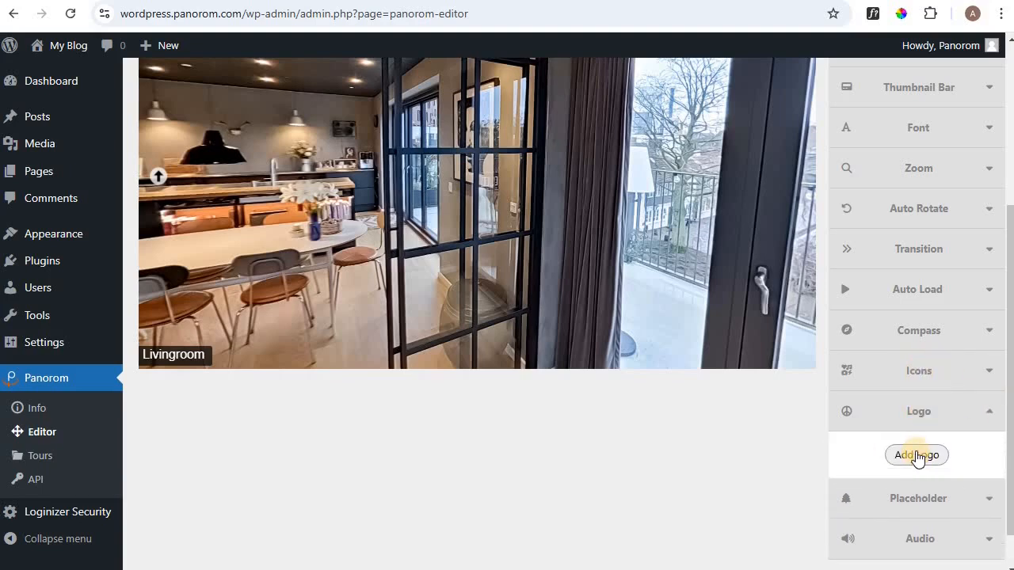
click(916, 456)
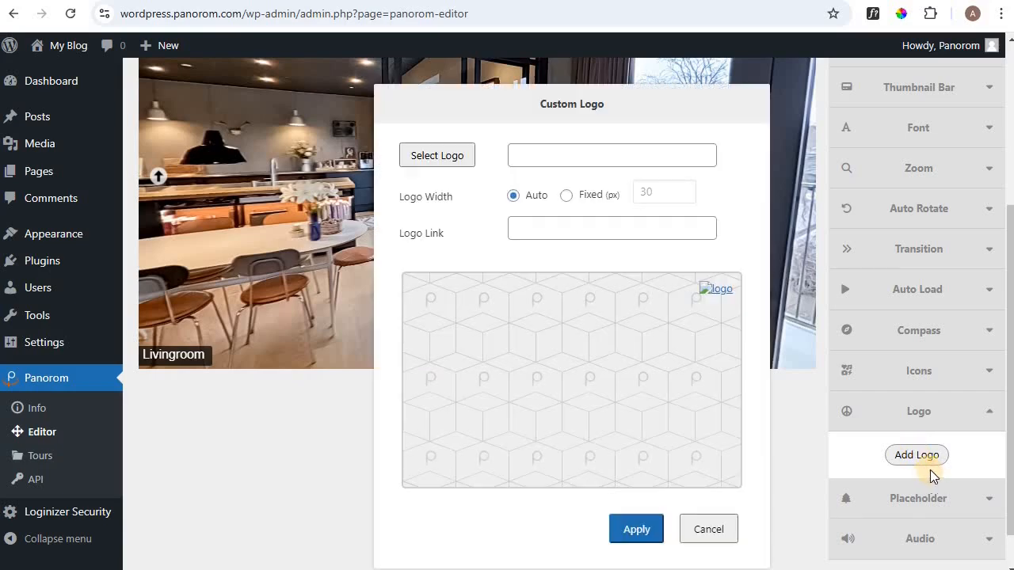
click(447, 163)
click(475, 353)
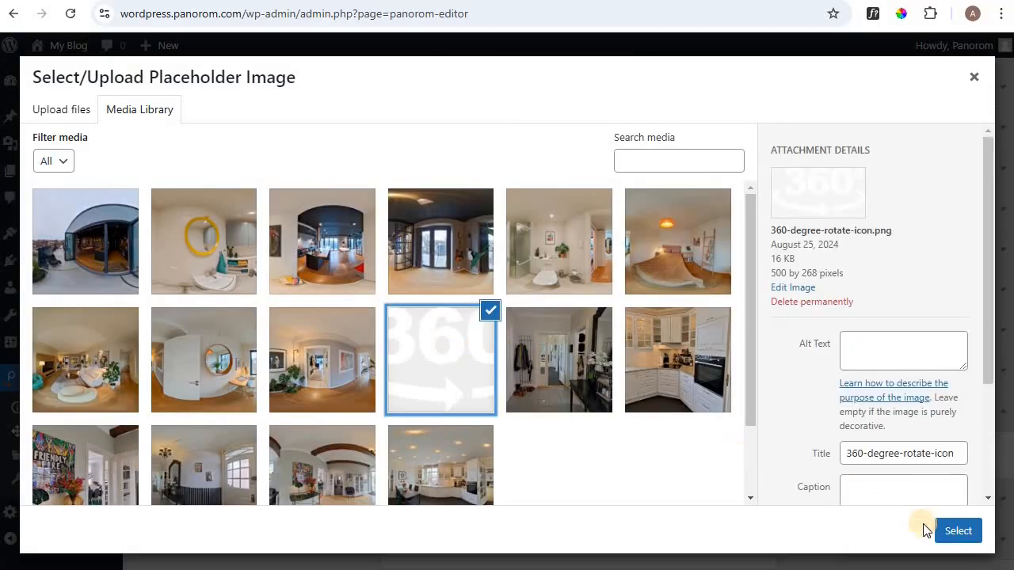
click(958, 531)
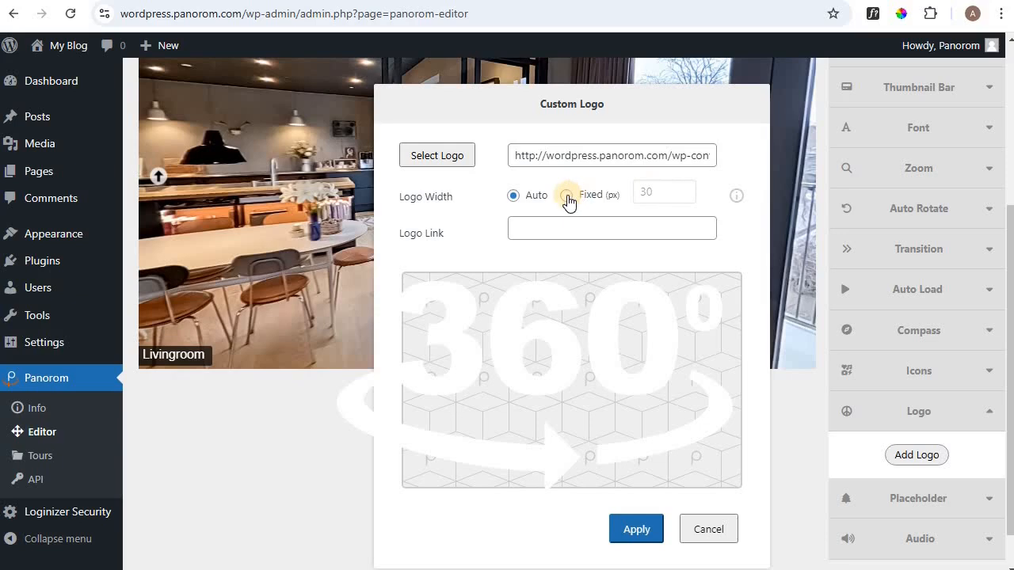
Step: Give the logo a fixed width of 30 px, apply it, and check it on the panorama before closing the Logo settings
click(596, 203)
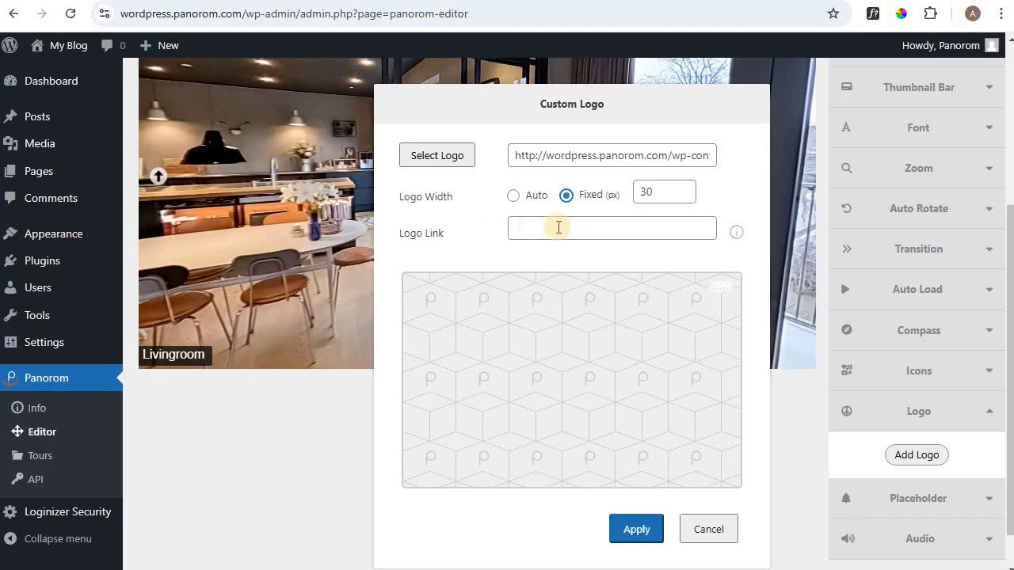
click(638, 530)
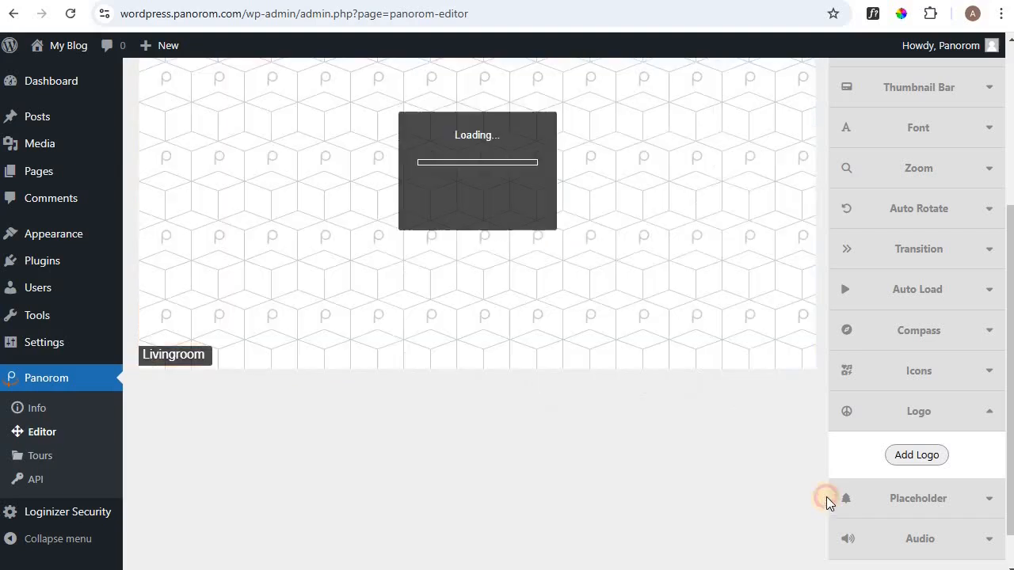
scroll(778, 496, up, 2)
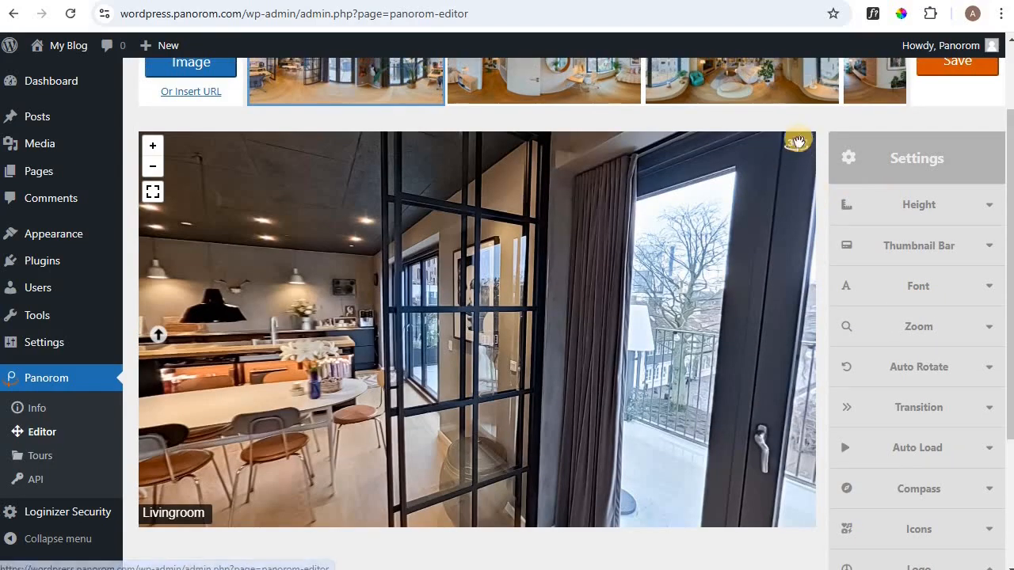
scroll(956, 439, down, 2)
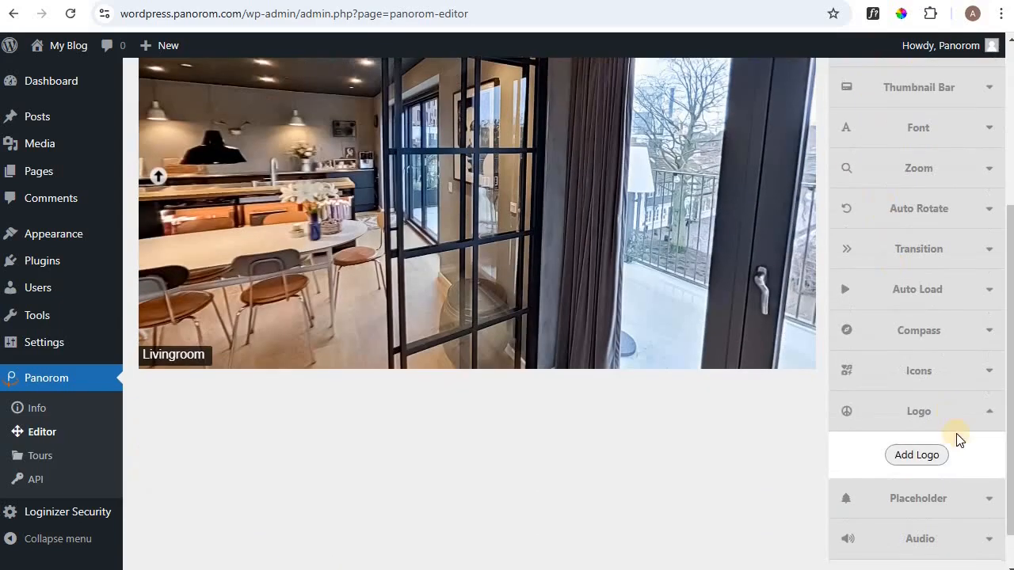
click(900, 408)
Step: Examine the Placeholder Image options for the tour and cancel without choosing an image
click(914, 453)
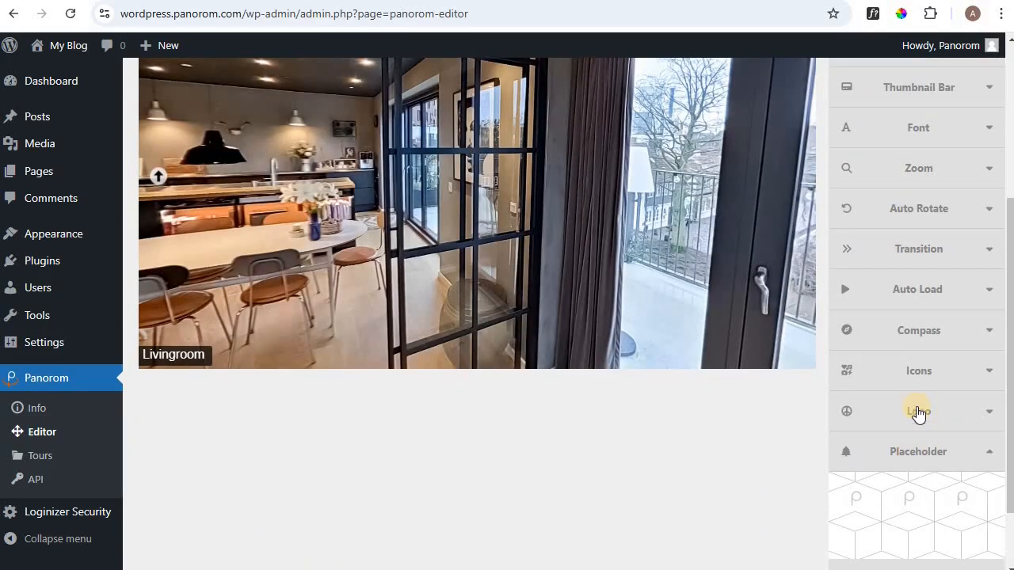
scroll(919, 414, down, 1)
click(928, 442)
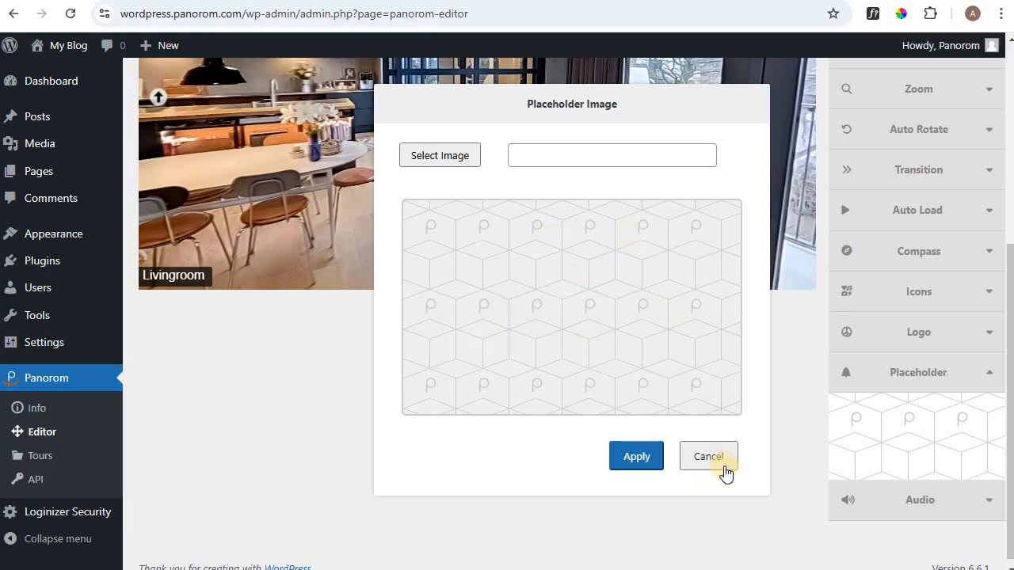
click(710, 467)
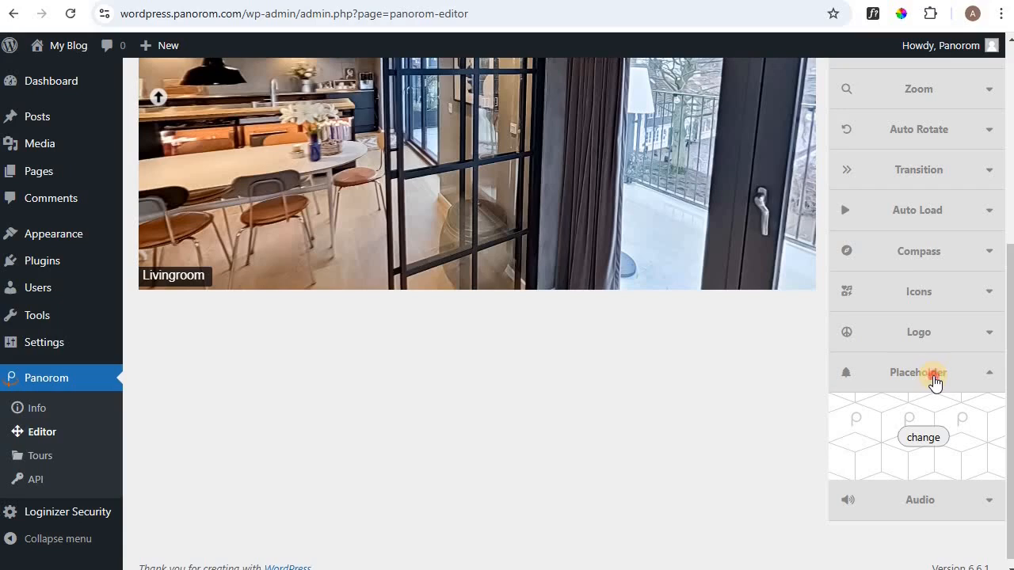
Step: Close the Placeholder settings, enable audio for the tour, and choose Woodshedder.mp3 from the media library as its sound file
click(935, 372)
click(925, 495)
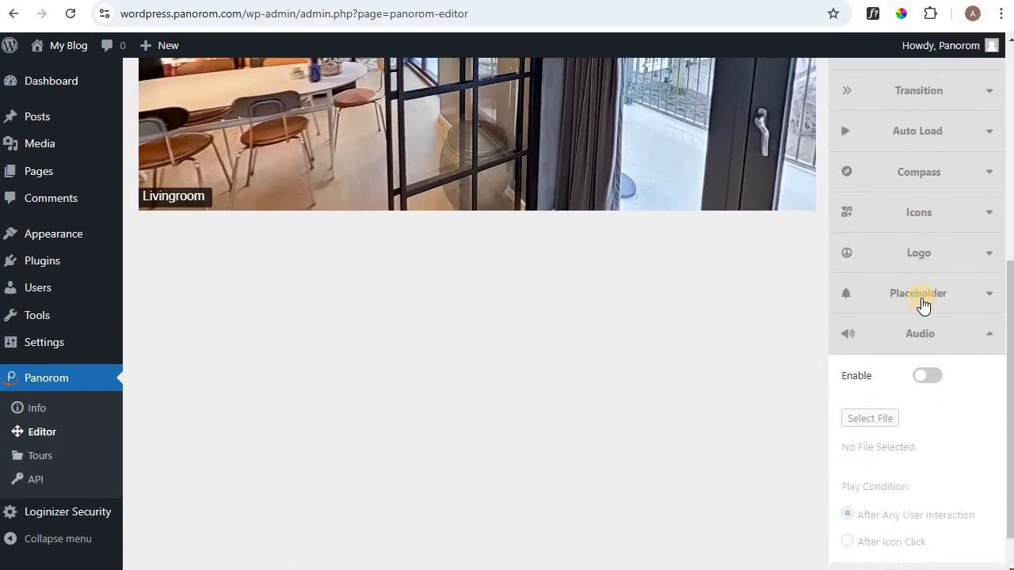
click(924, 377)
click(896, 424)
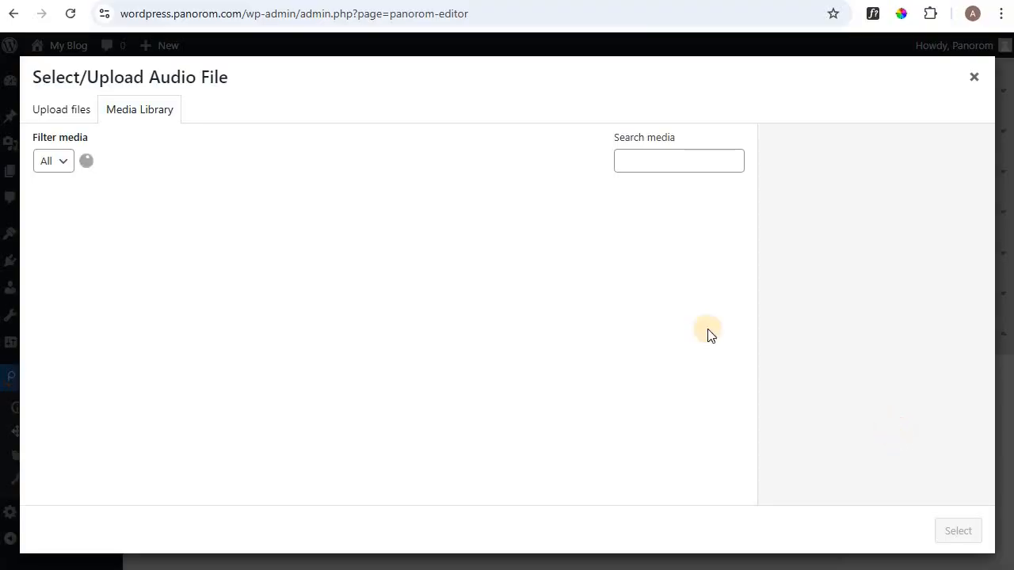
click(86, 240)
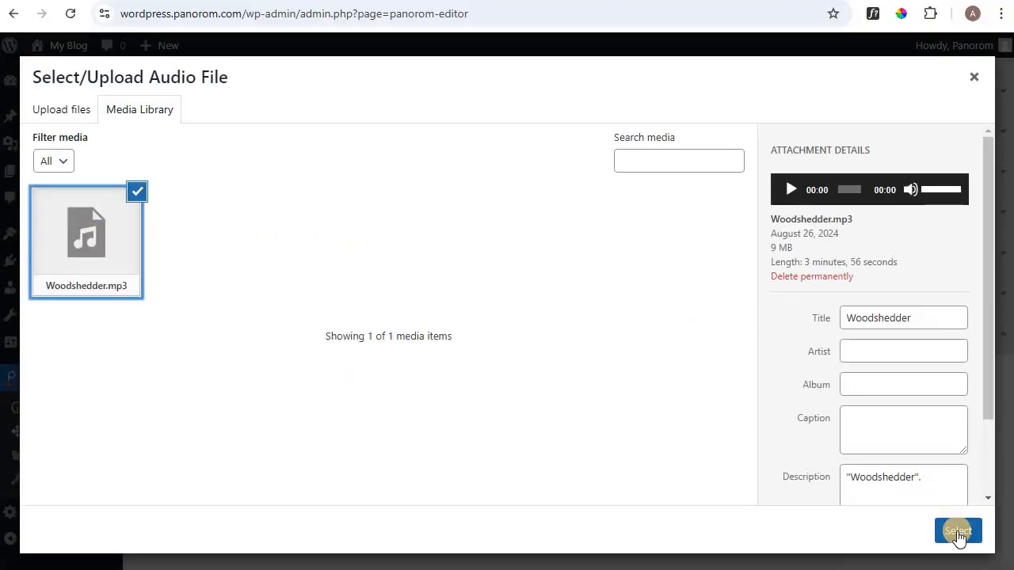
click(951, 531)
Step: Review the audio Play Condition options and their information note, and save Second Tour
scroll(872, 420, down, 1)
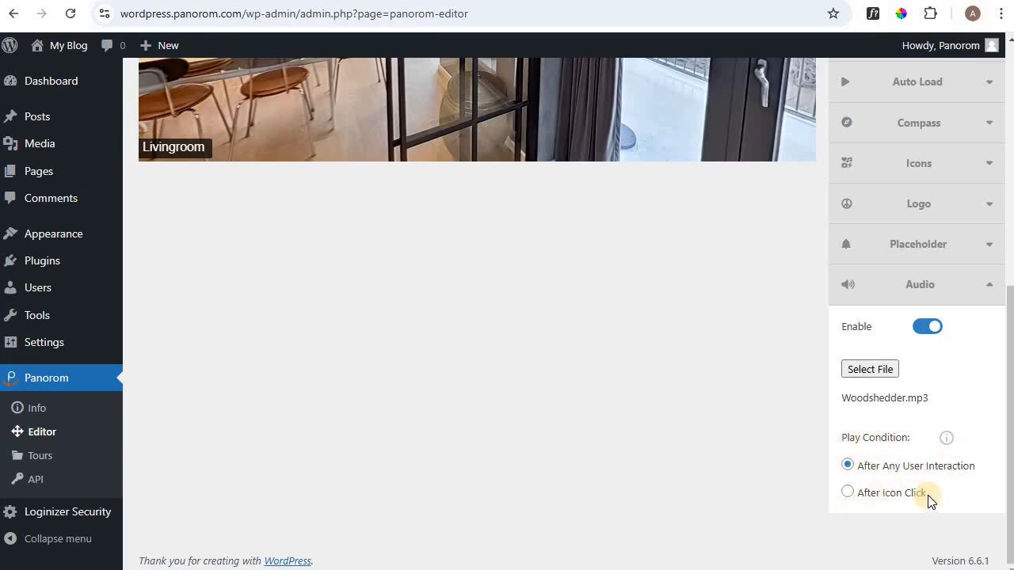
mouse_move(947, 438)
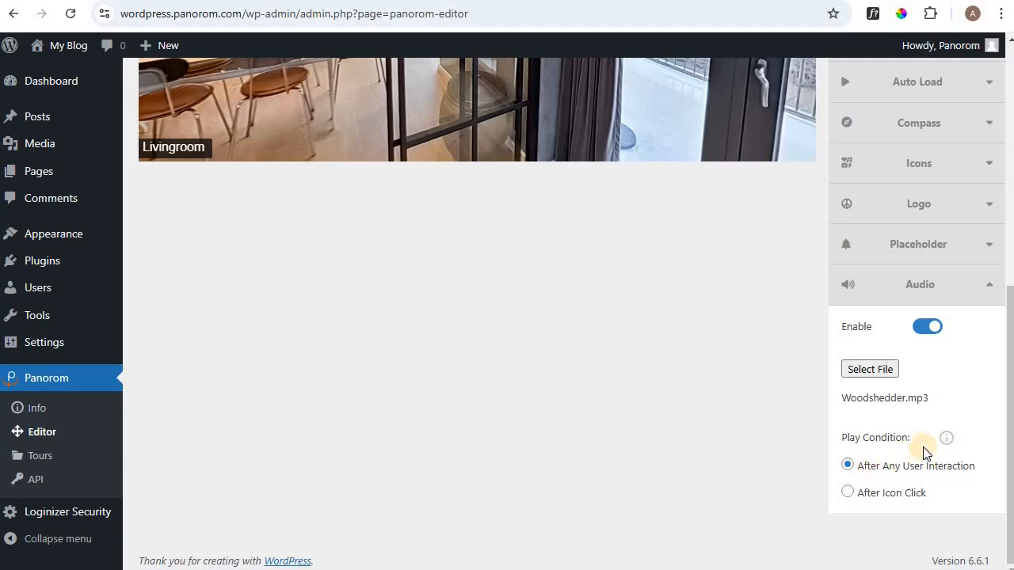
scroll(915, 452, up, 2)
scroll(916, 452, up, 6)
click(962, 164)
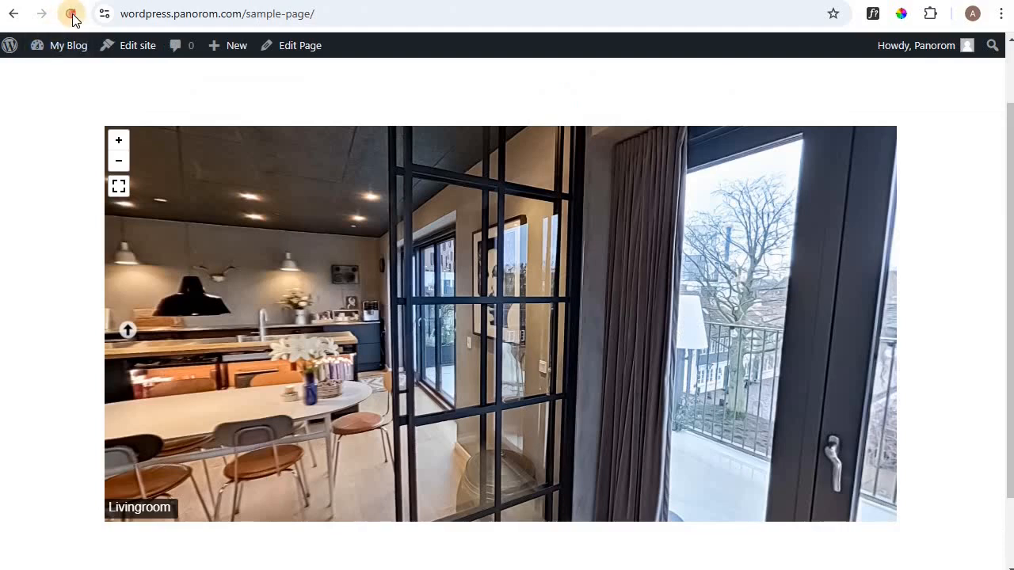
Step: Reload the published sample page, rotate the living room panorama to try the background audio, and mute the sound
click(70, 13)
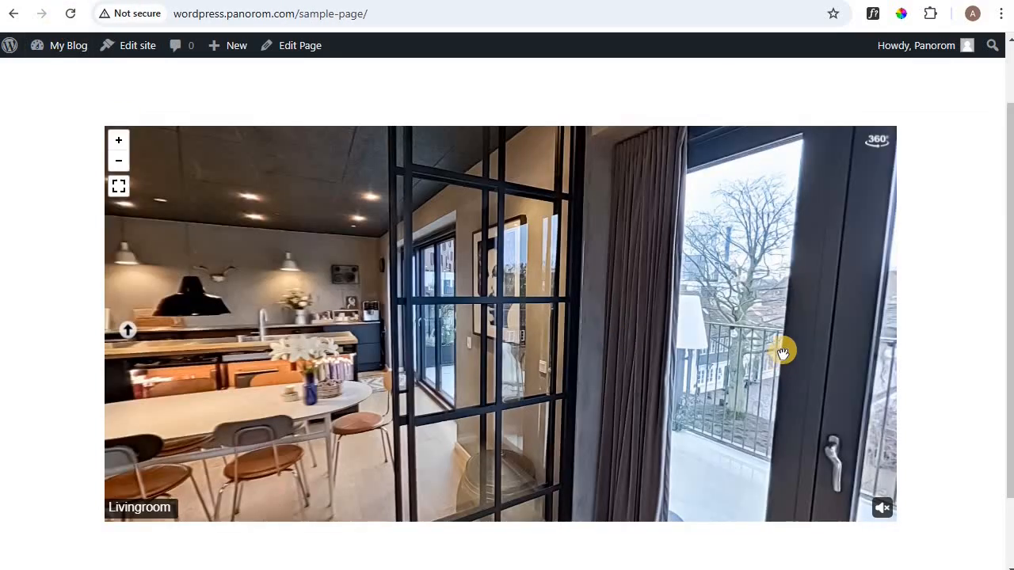
drag(783, 351, 452, 332)
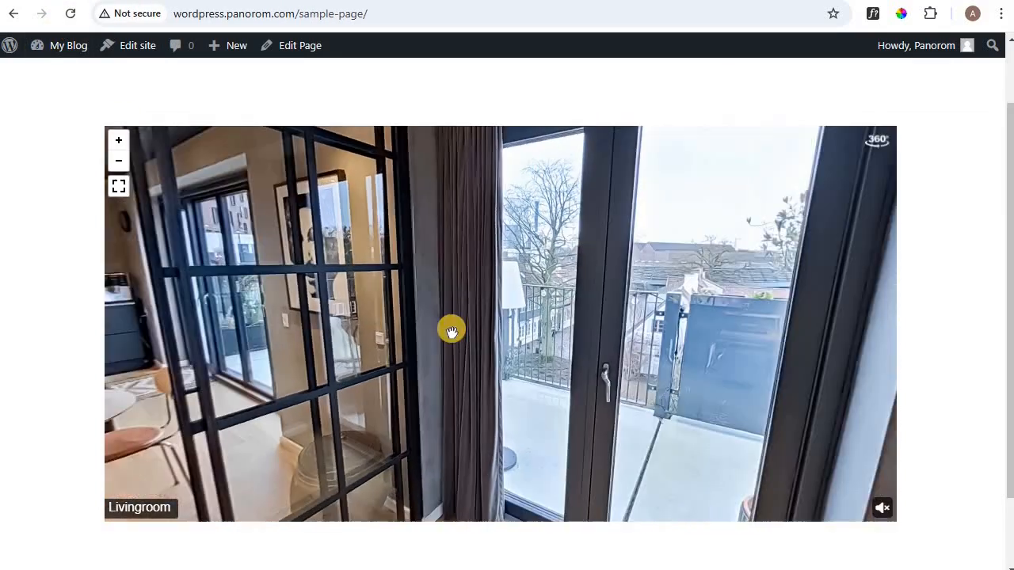
drag(568, 361, 714, 392)
drag(567, 319, 451, 356)
drag(595, 332, 803, 402)
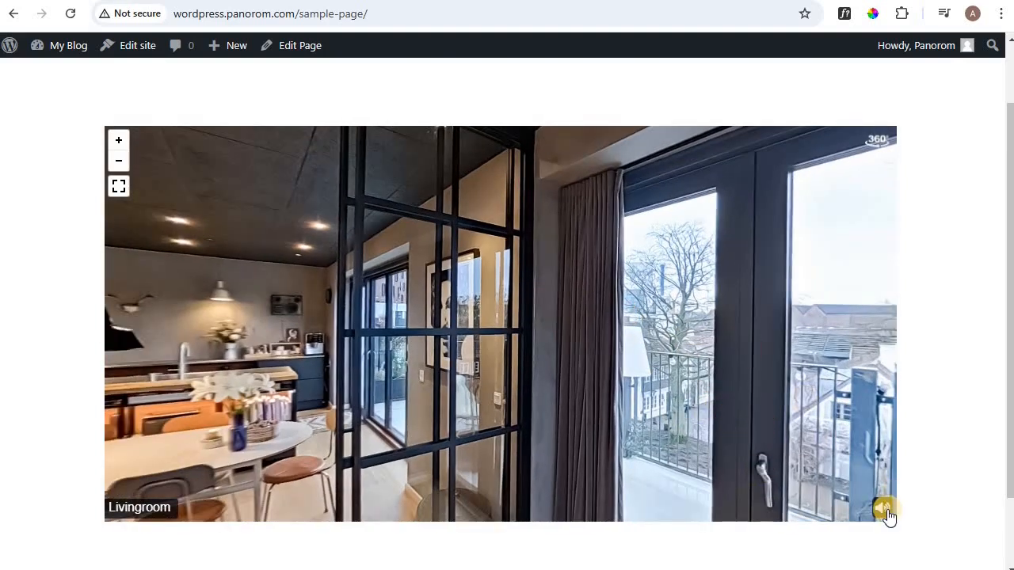
drag(313, 315, 376, 333)
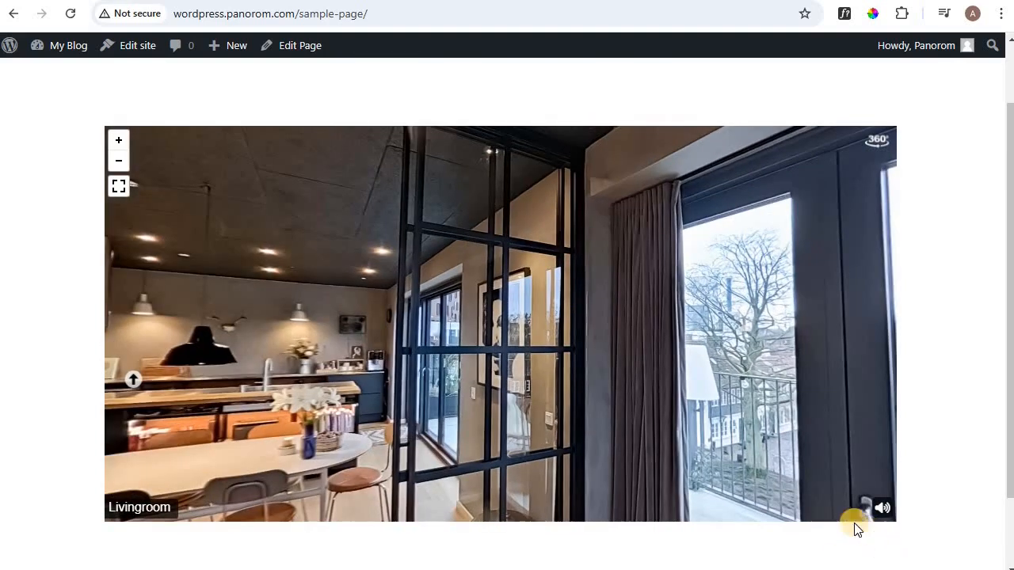
click(880, 509)
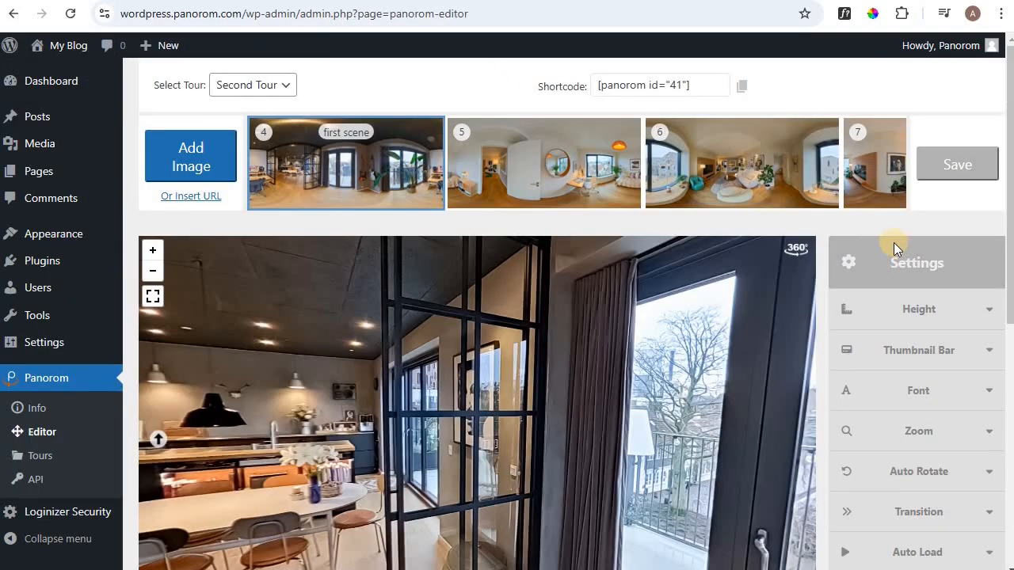
Step: Examine the installed plugins list for caching plugins, particularly the LiteSpeed Cache entry
scroll(896, 247, down, 1)
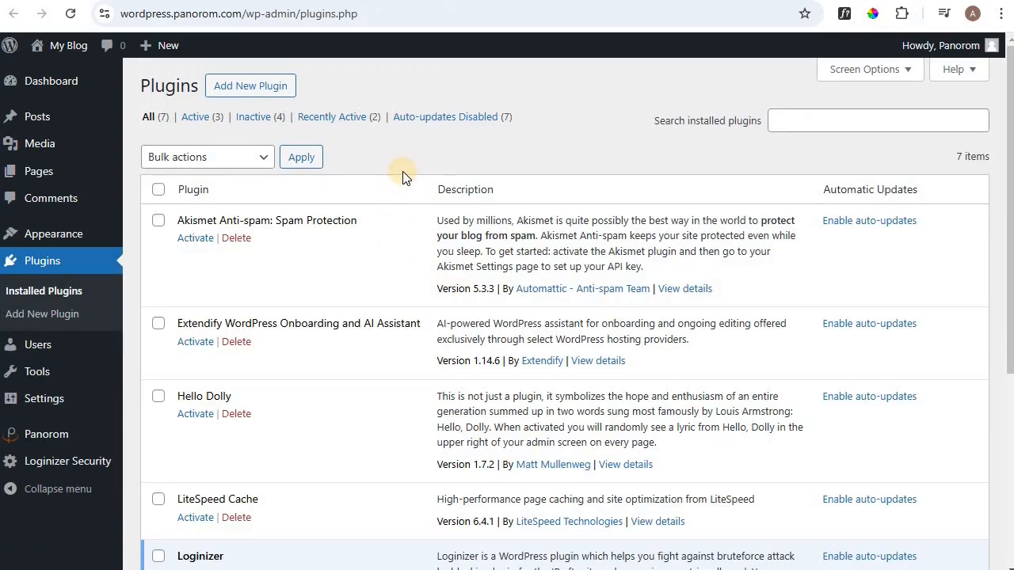
scroll(403, 177, down, 1)
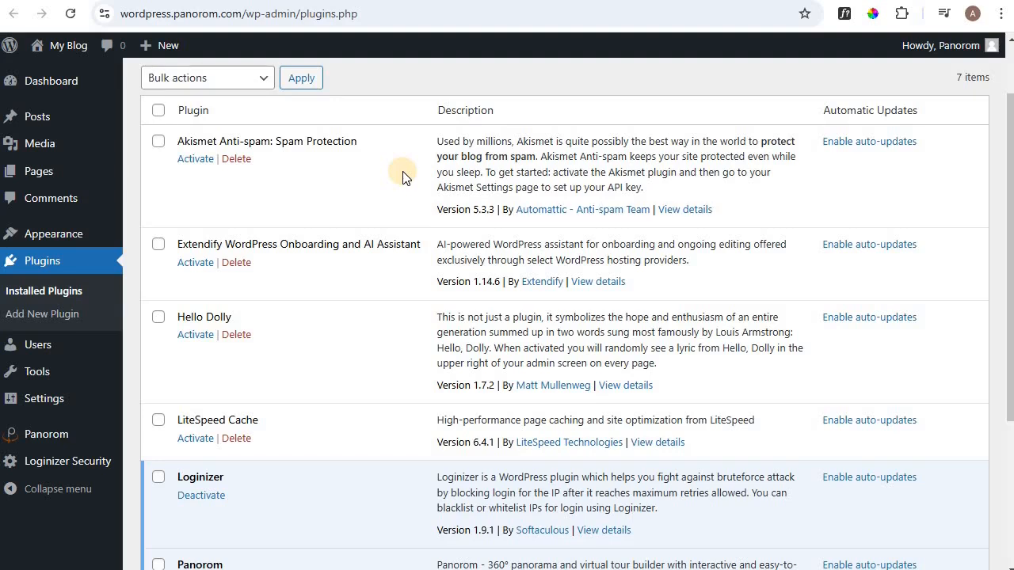
scroll(400, 177, down, 2)
drag(267, 263, 175, 262)
click(282, 263)
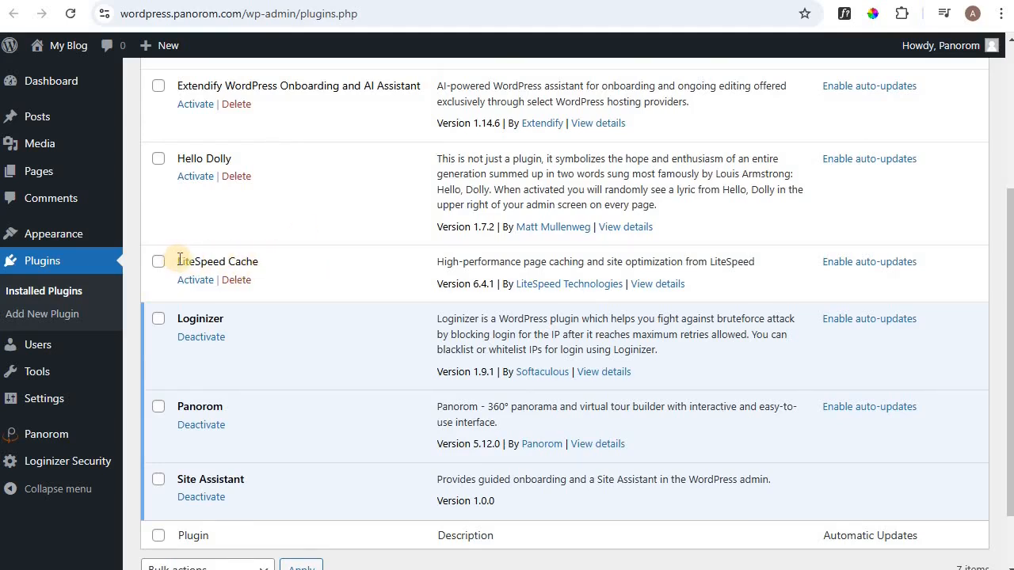
drag(179, 261, 261, 261)
click(339, 280)
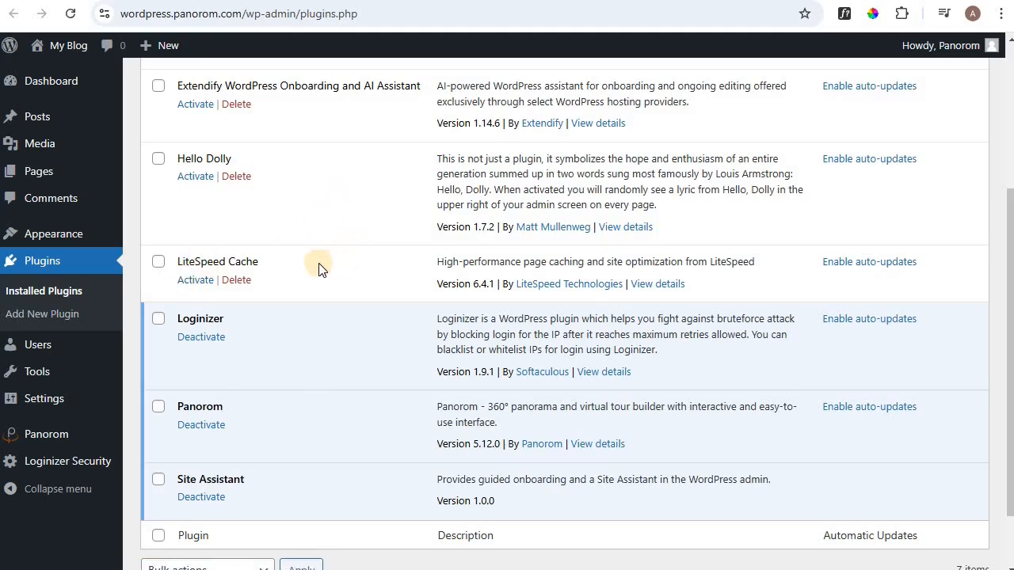
drag(258, 261, 175, 260)
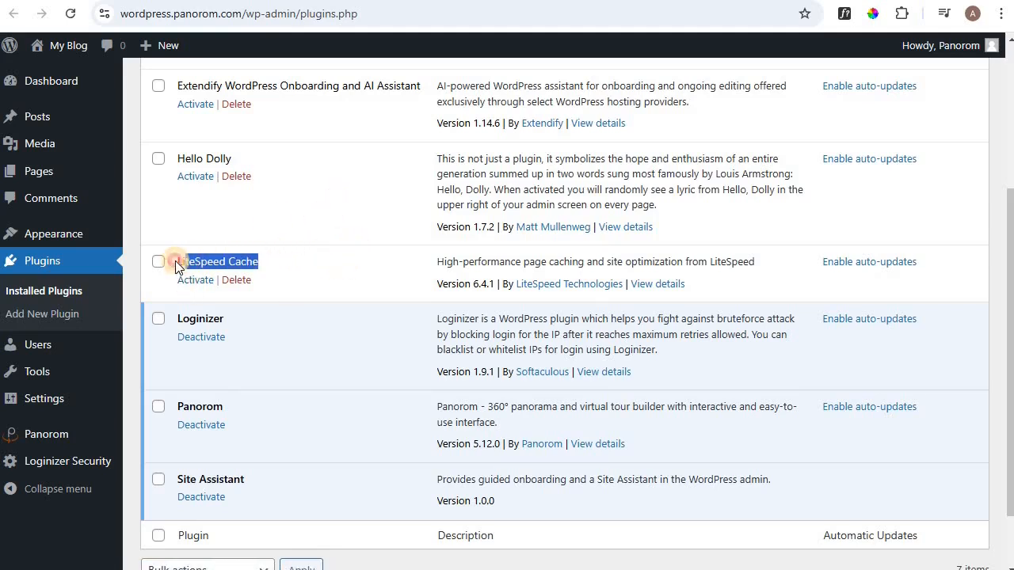
click(328, 263)
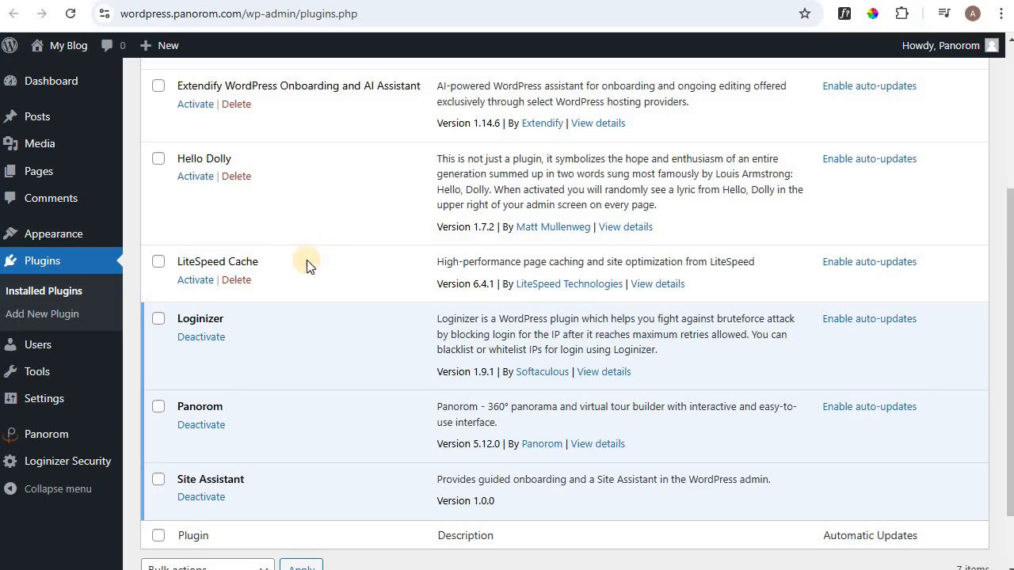
drag(306, 264, 173, 264)
click(332, 316)
scroll(339, 285, up, 3)
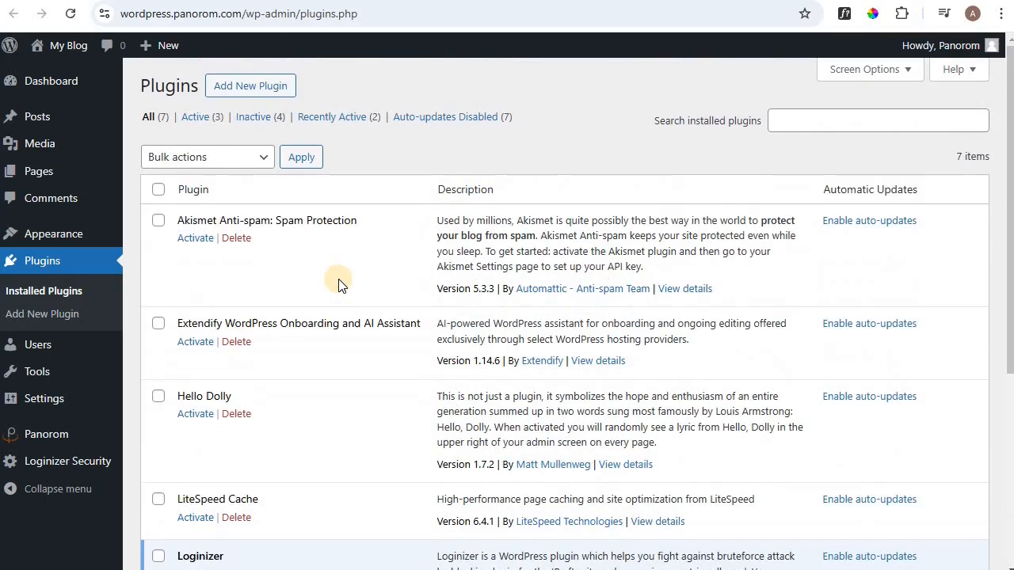